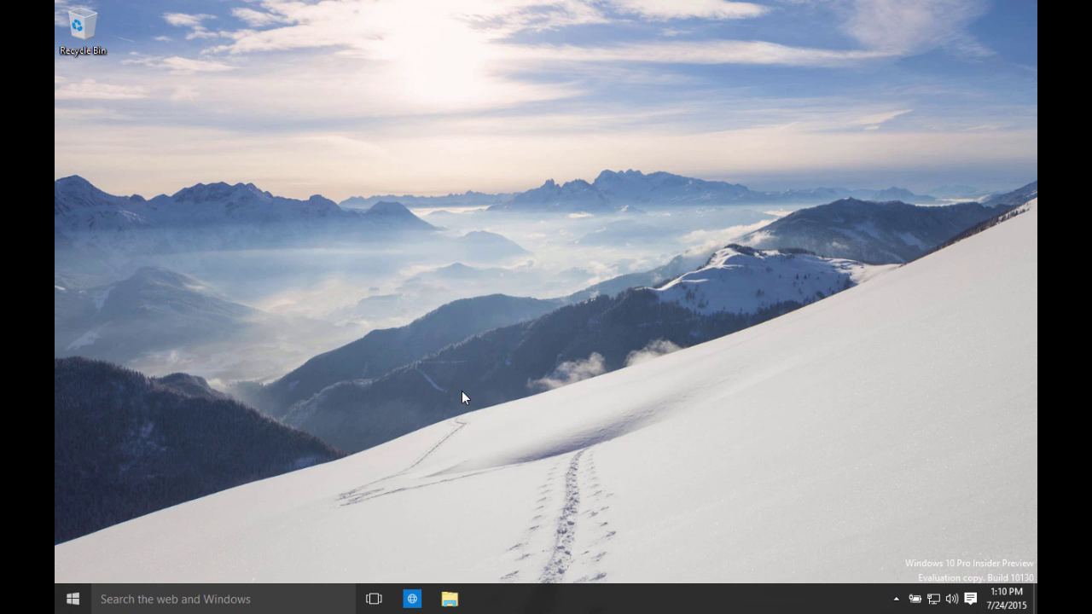
Step: Launch Edge and go to konicaminolta.com.au
click(413, 606)
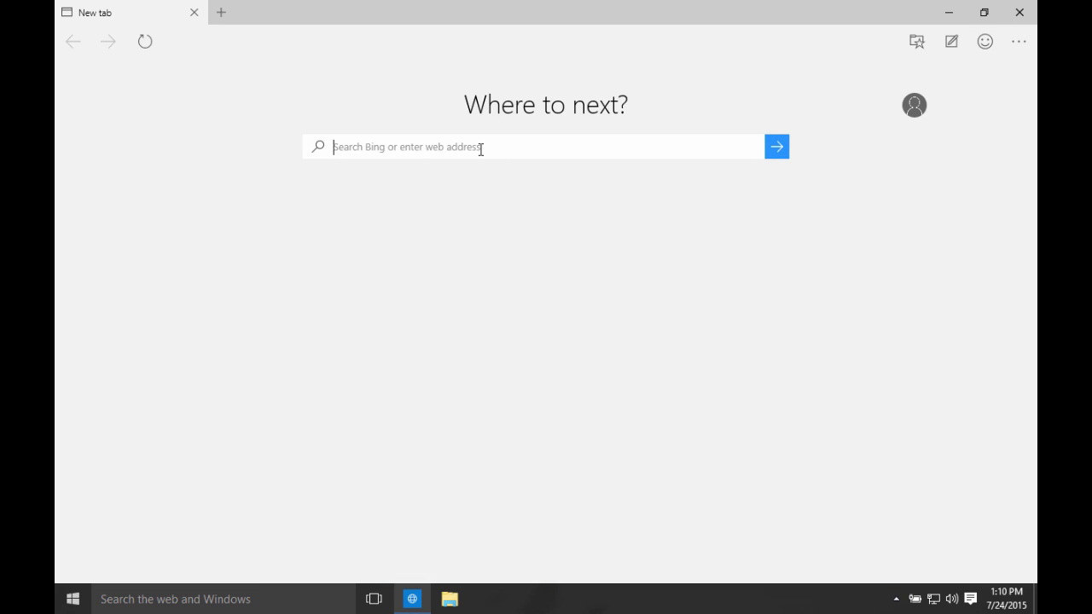
text(ko)
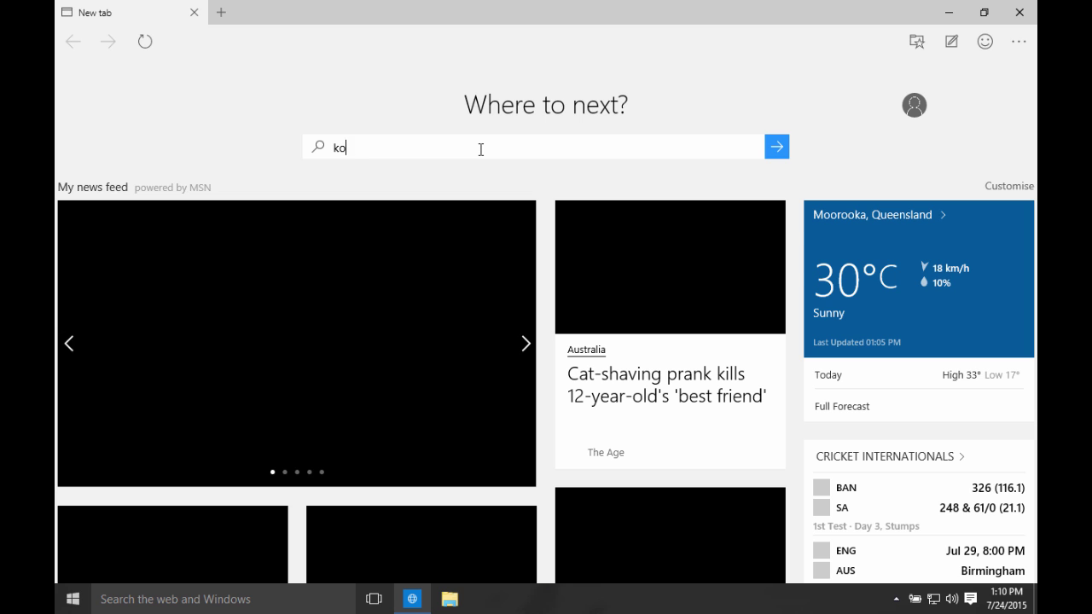
text(nicaminolt)
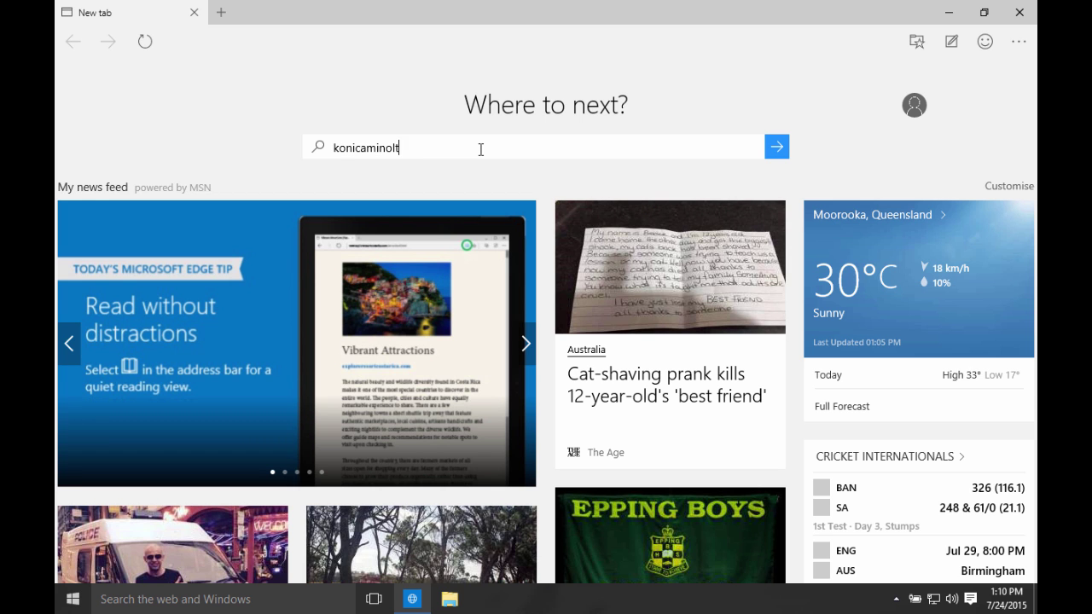
text(a.com.)
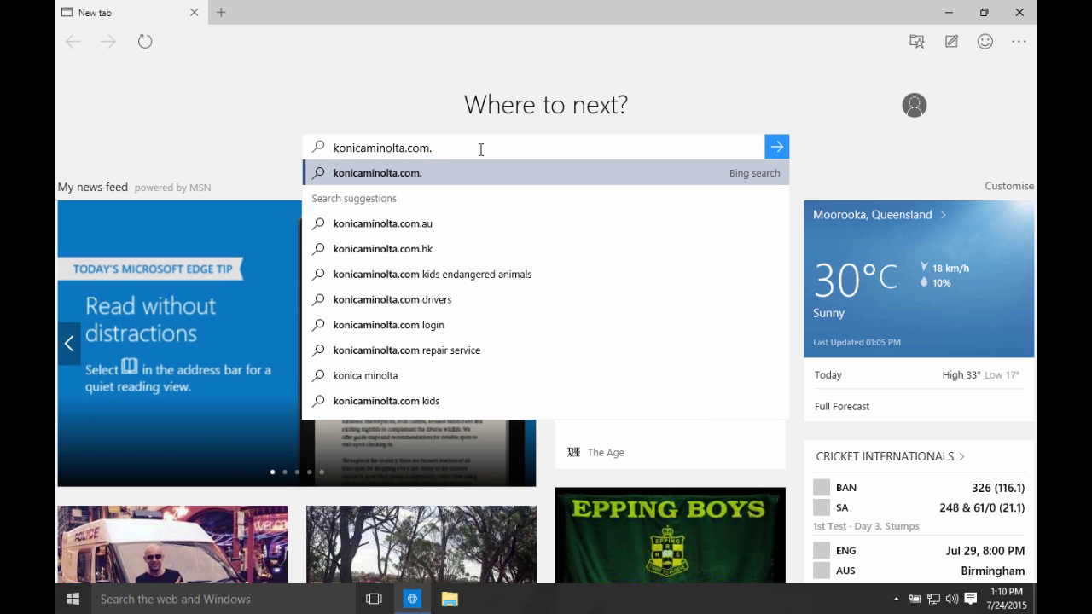
text(au)
key(Return)
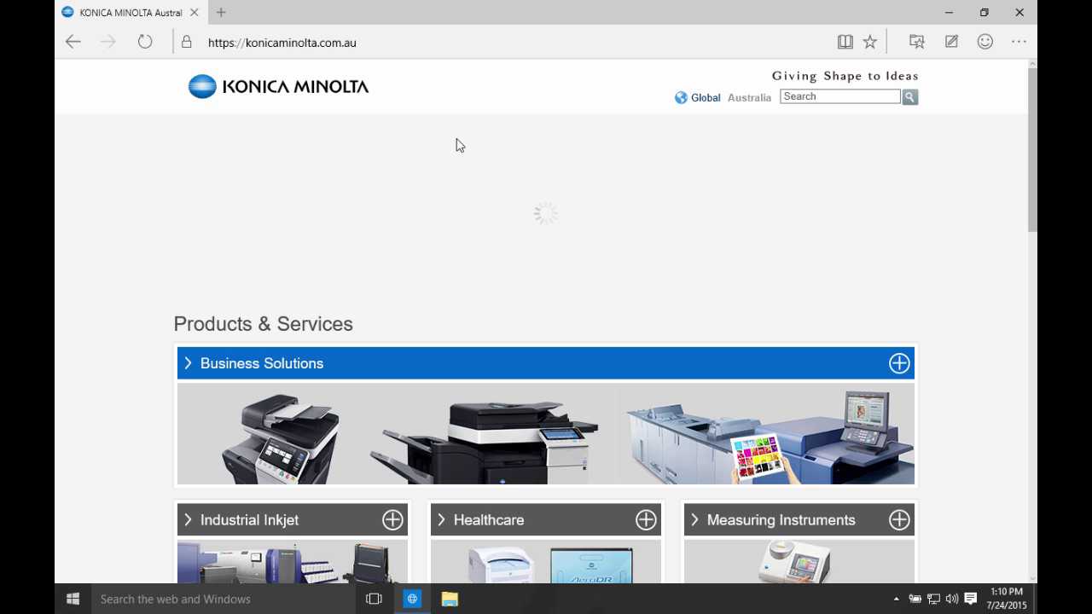
Step: Go through Business Solutions and Support and downloads to the Drivers, Manuals and Safety Information page
click(245, 367)
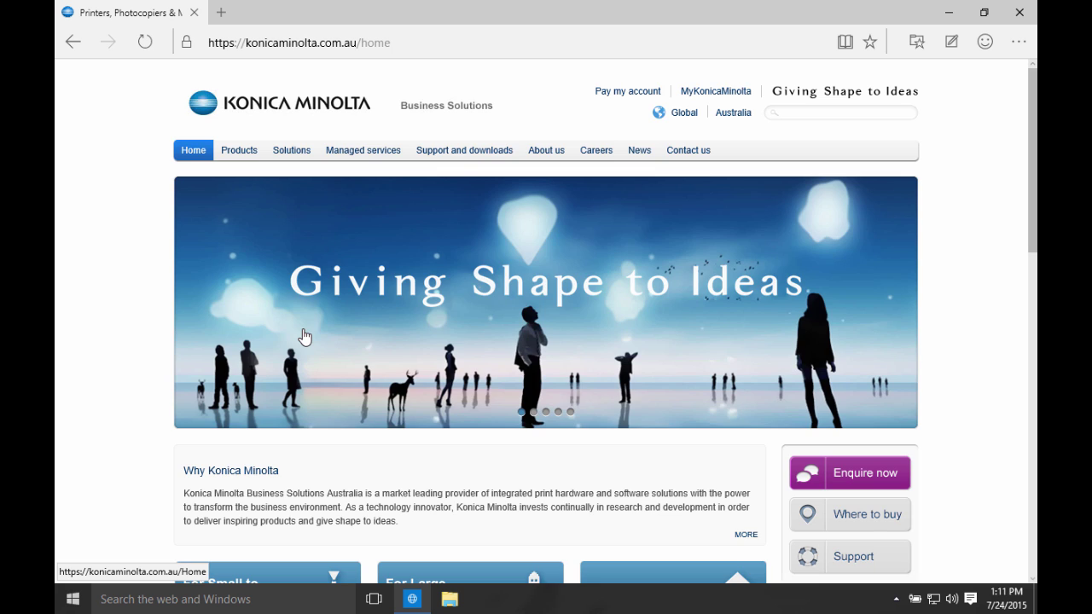
click(464, 155)
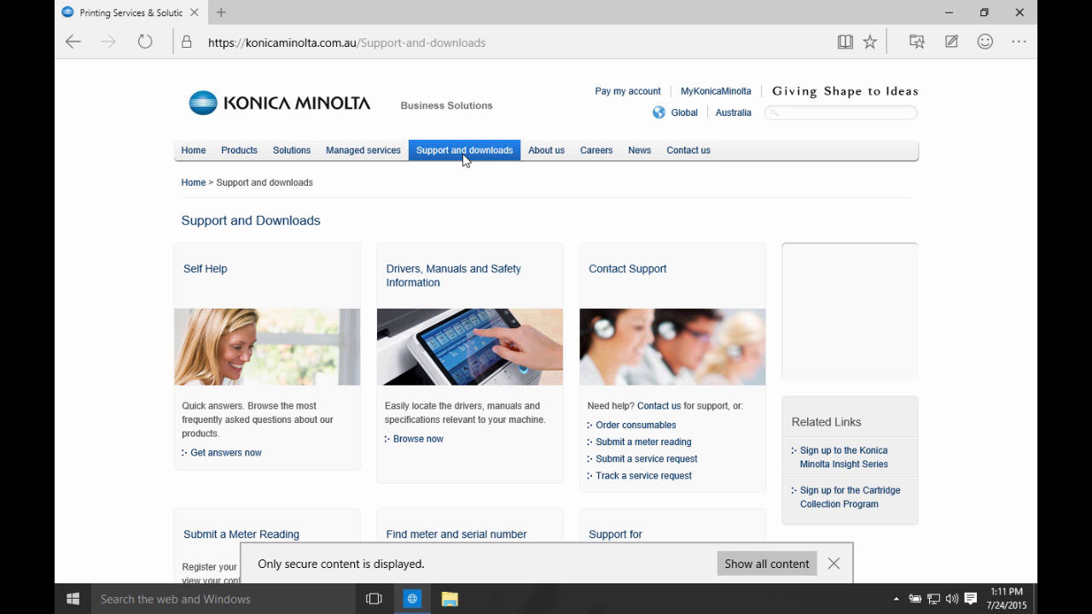
click(417, 280)
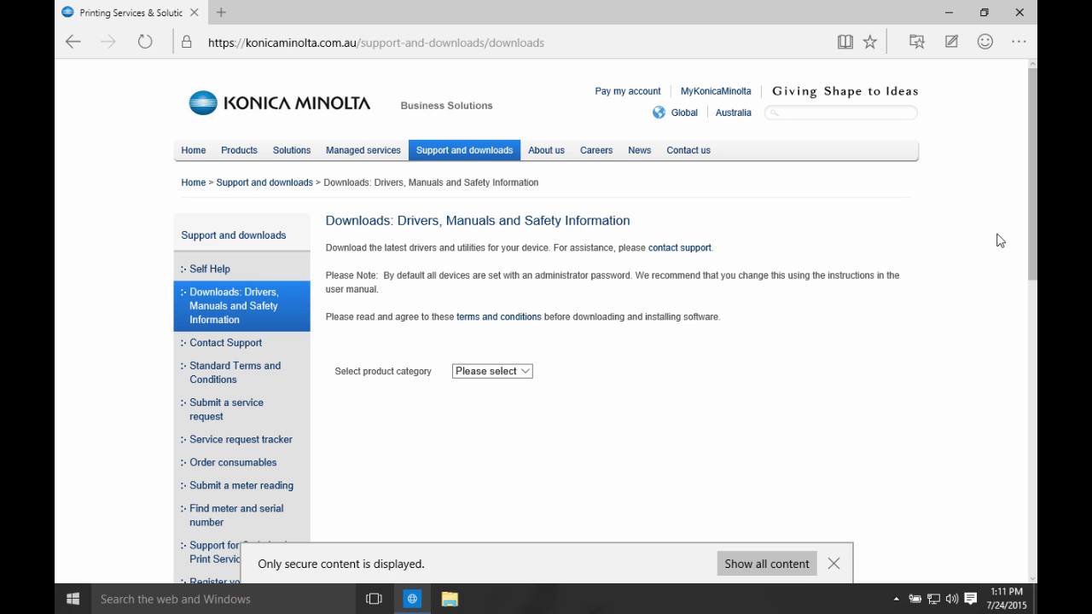
scroll(1035, 224, down, 2)
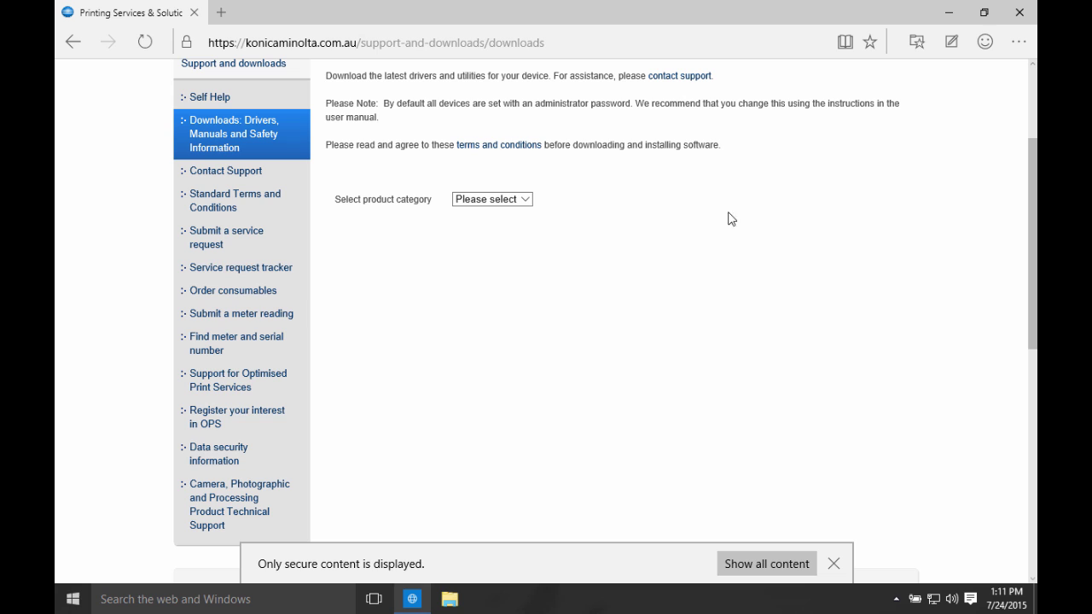
Step: Select category Office and product bizhub C224e, and expand the operating system list
click(526, 205)
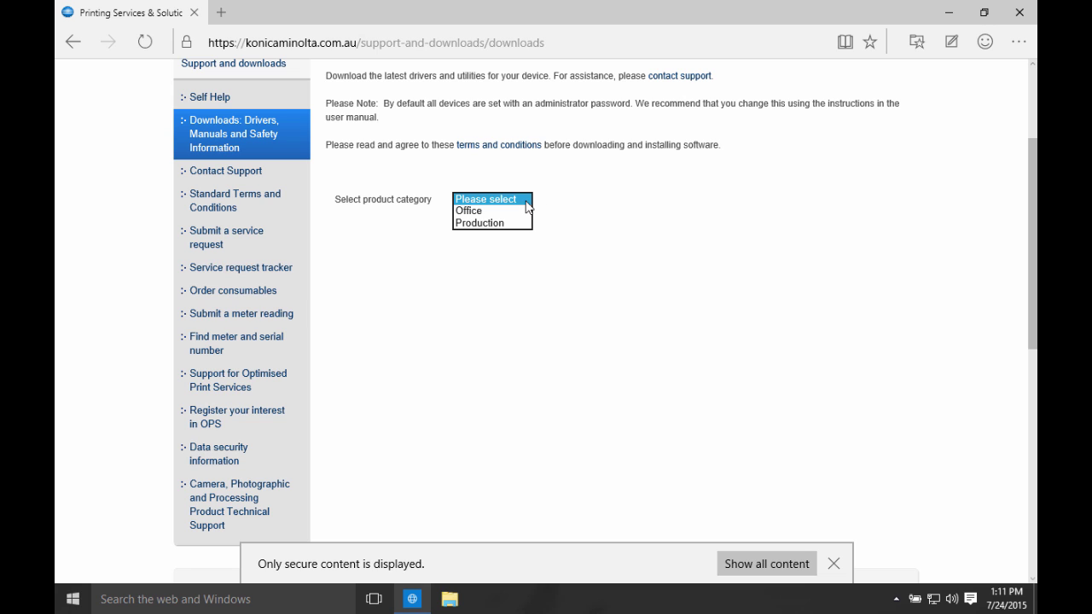
click(469, 215)
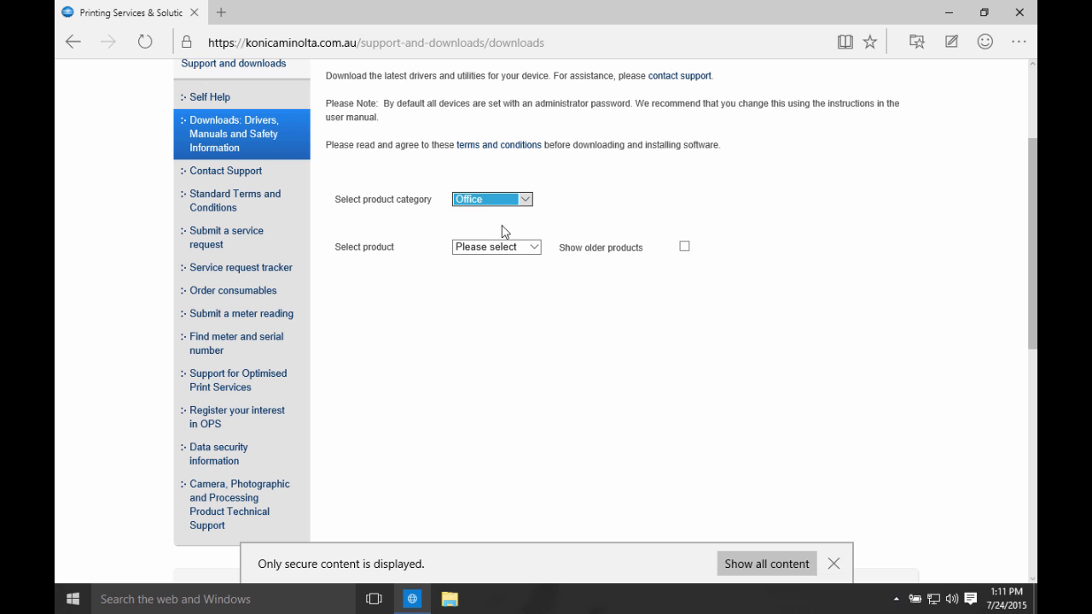
click(535, 249)
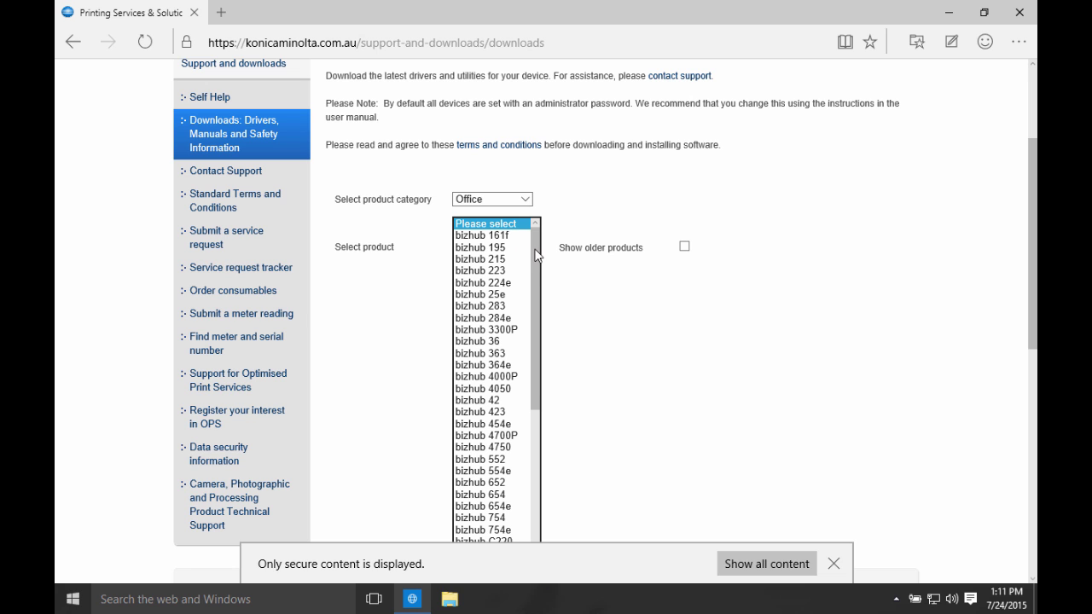
drag(536, 256, 536, 336)
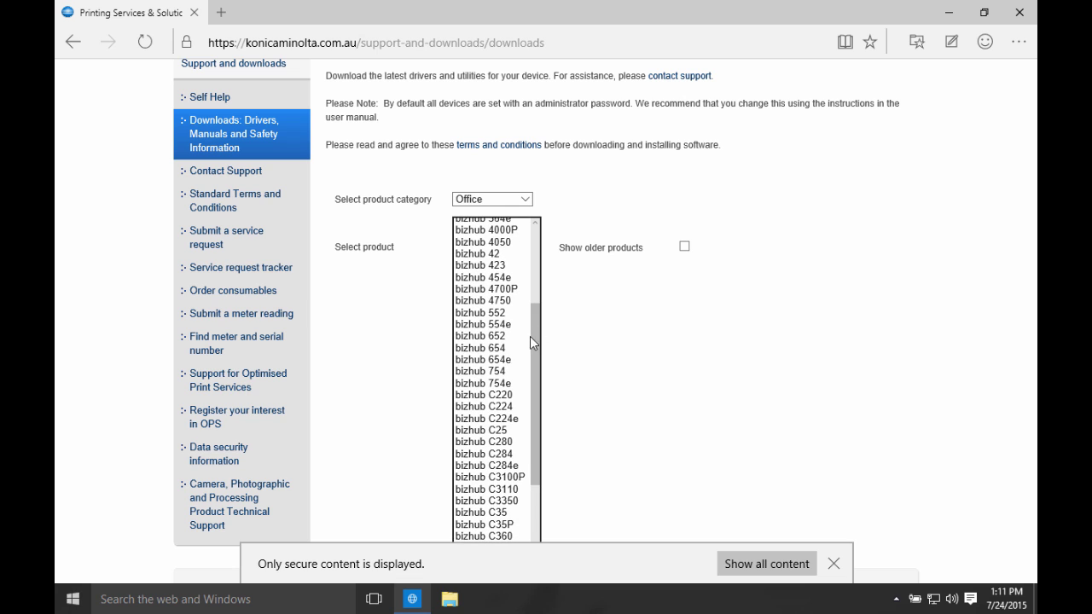
click(490, 419)
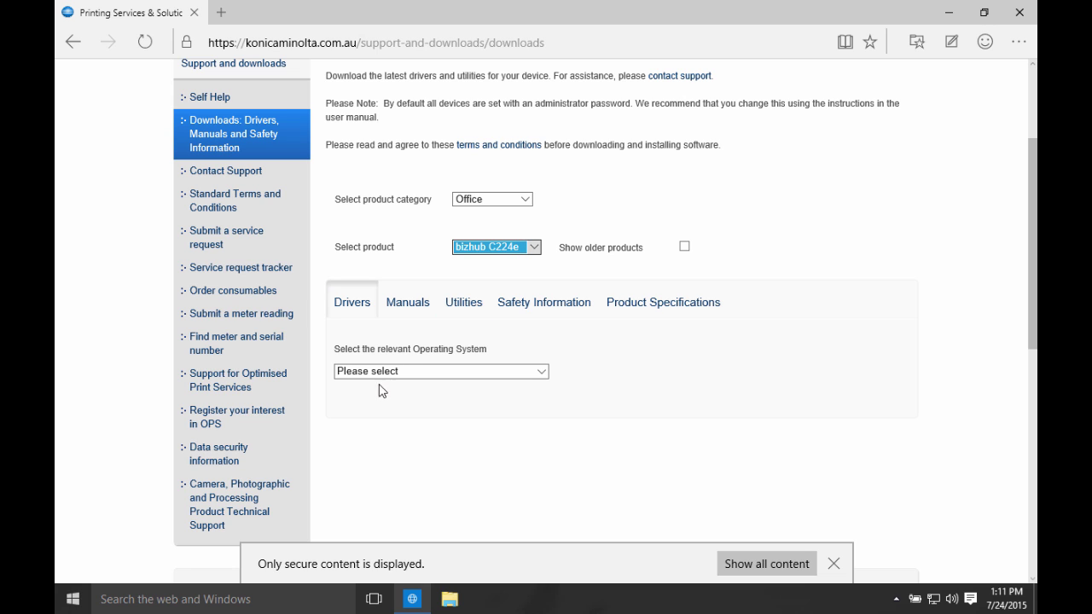
click(429, 372)
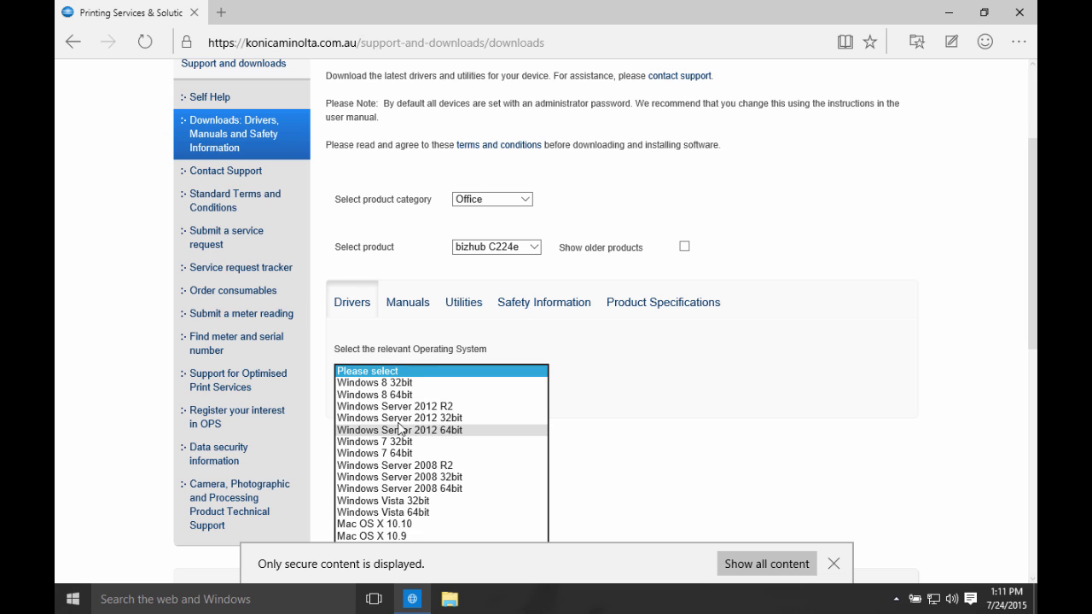
Step: Pick Windows 8 64bit, download PCL-C554_C364.zip, and show it in its Downloads folder
click(384, 396)
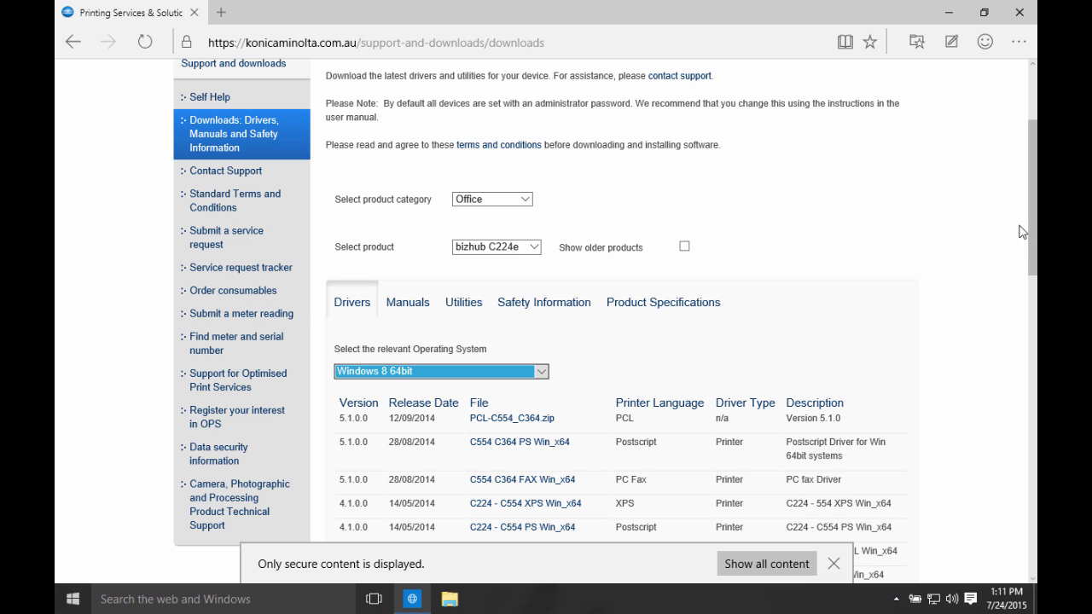
drag(1031, 221, 1031, 267)
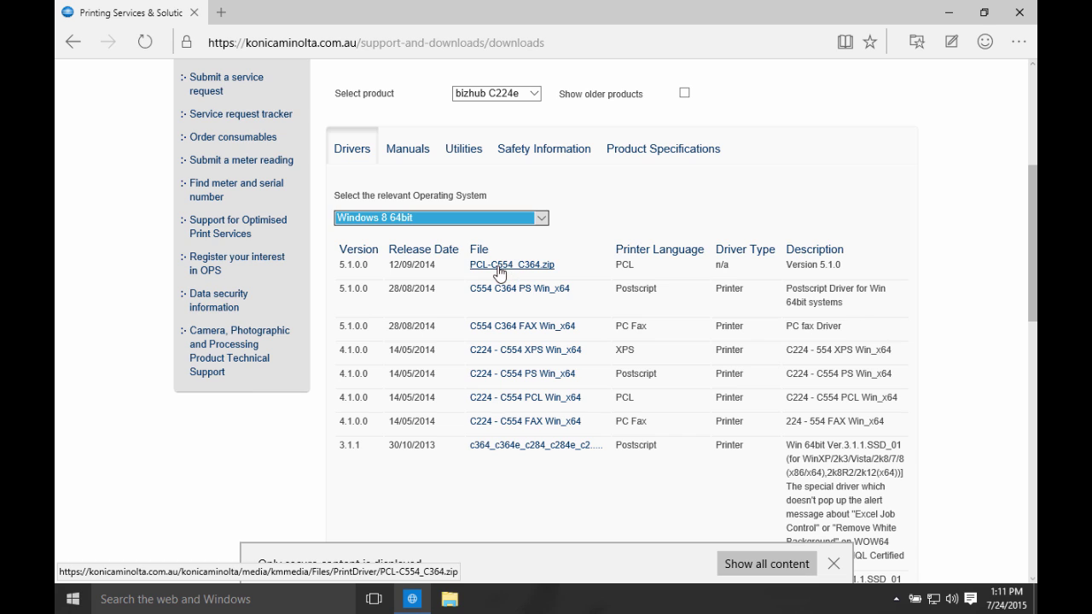
drag(500, 268, 501, 273)
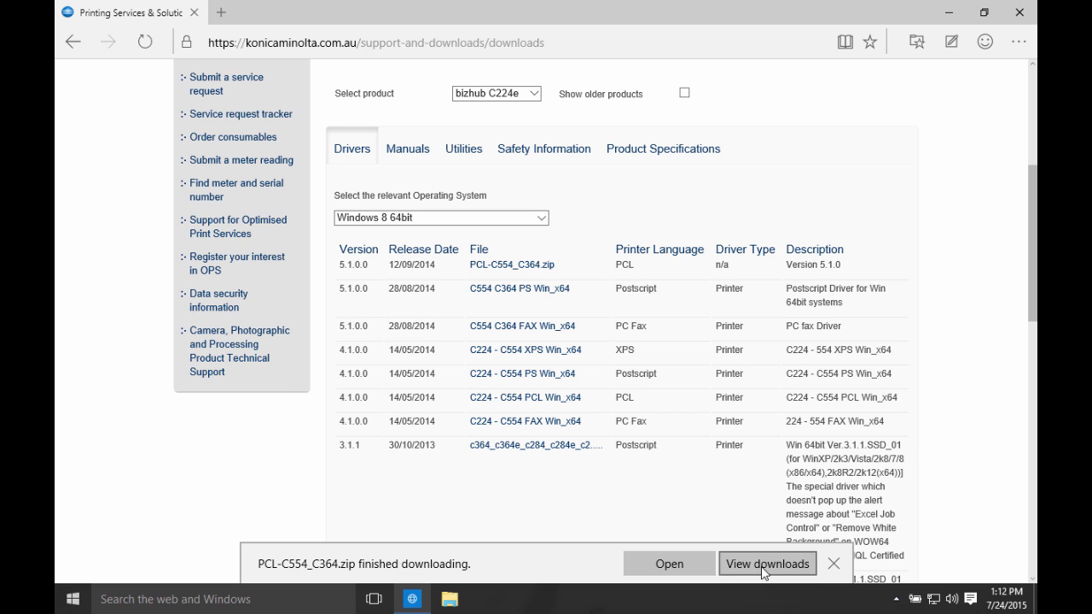
click(762, 566)
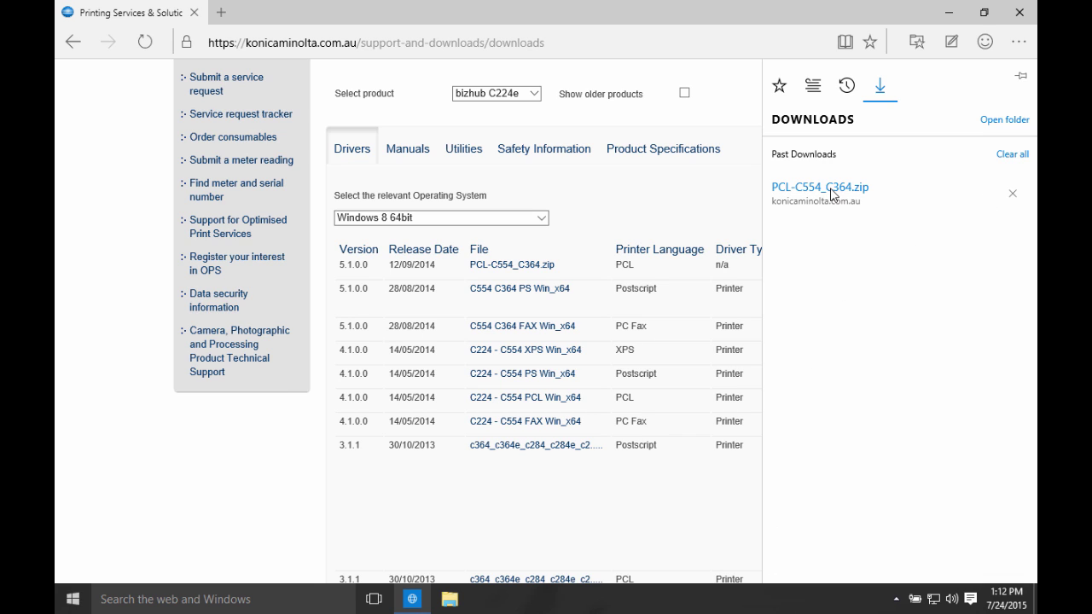
click(1010, 125)
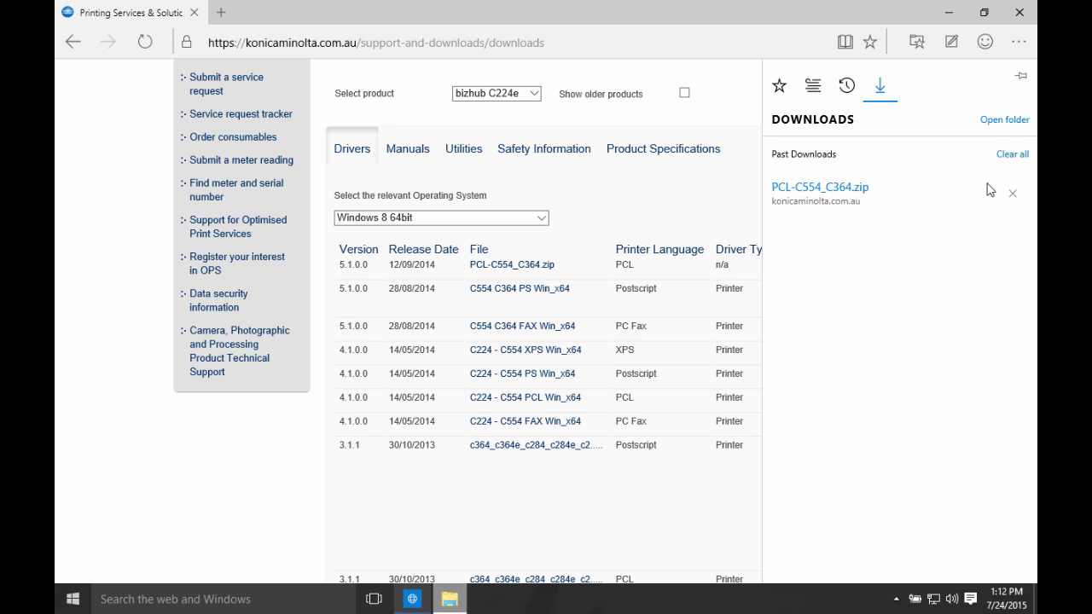
Step: Extract PCL-C554_C364.zip to its suggested folder in Downloads and close both Explorer windows
click(449, 599)
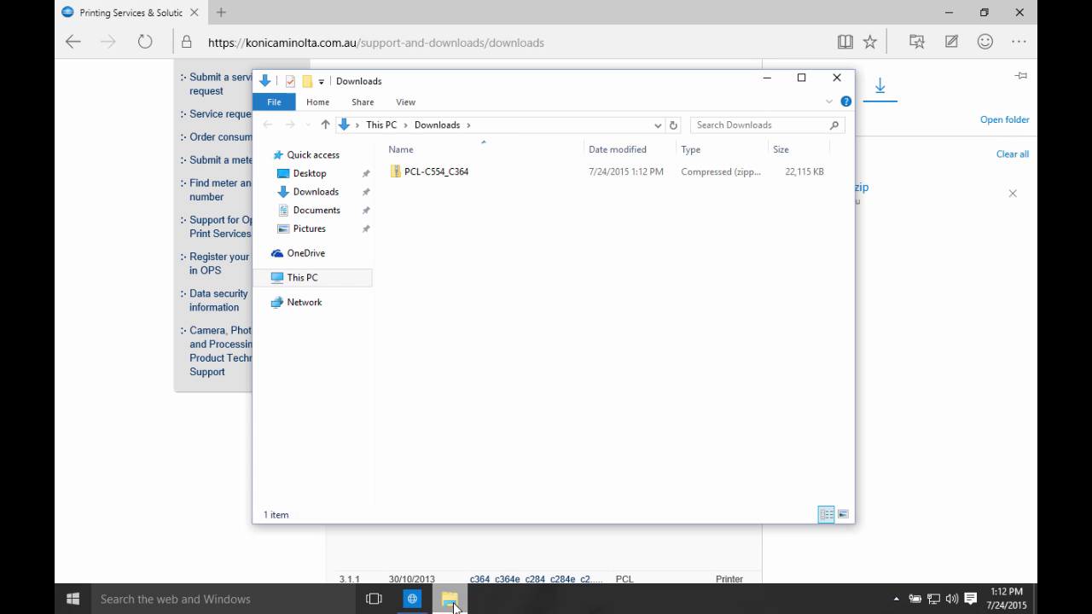
click(438, 174)
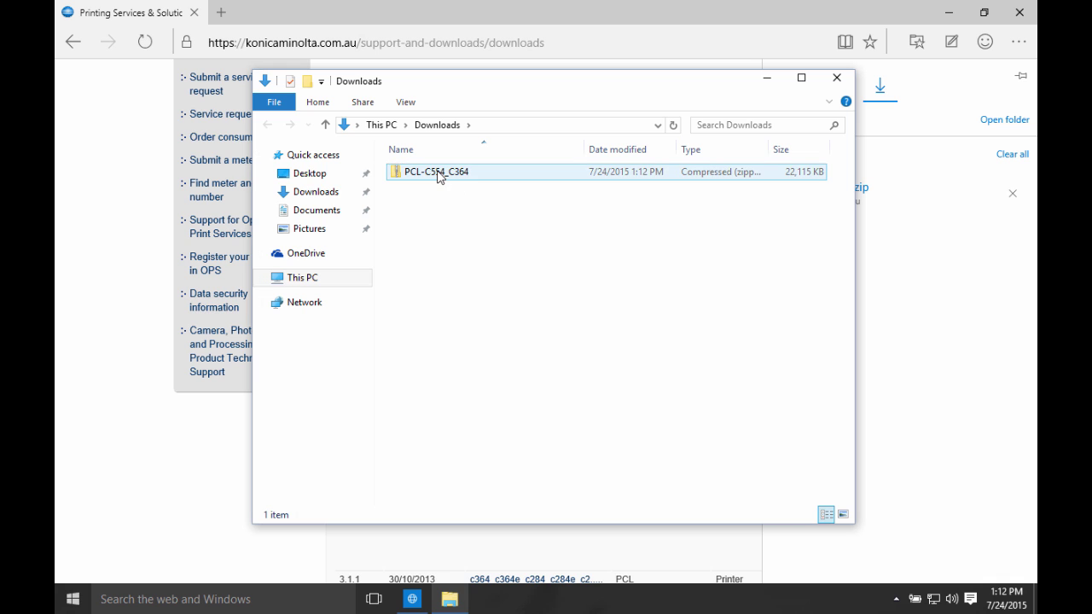
right_click(437, 175)
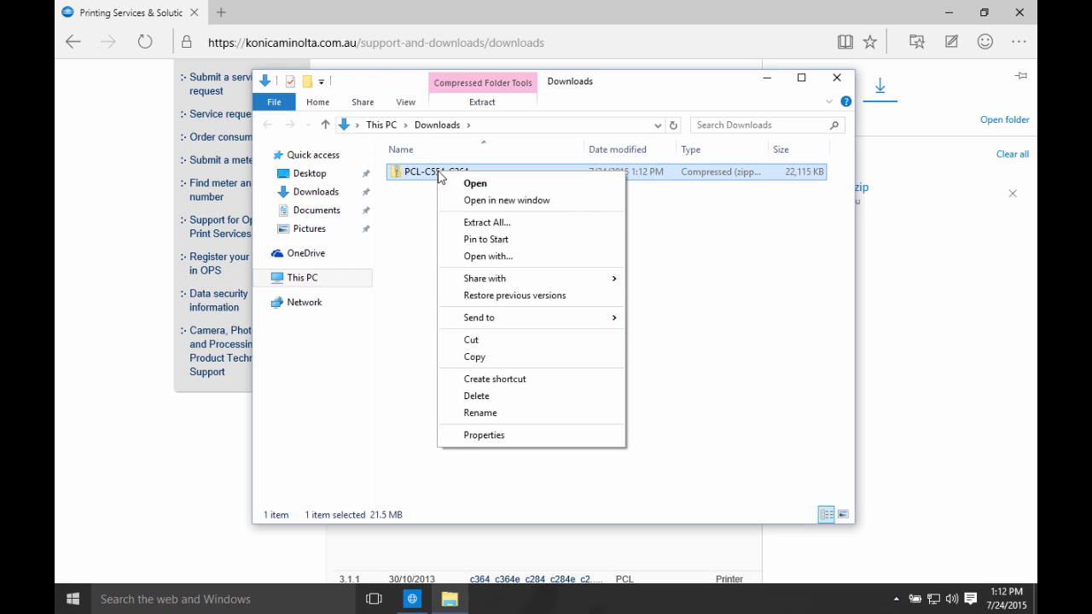
click(477, 221)
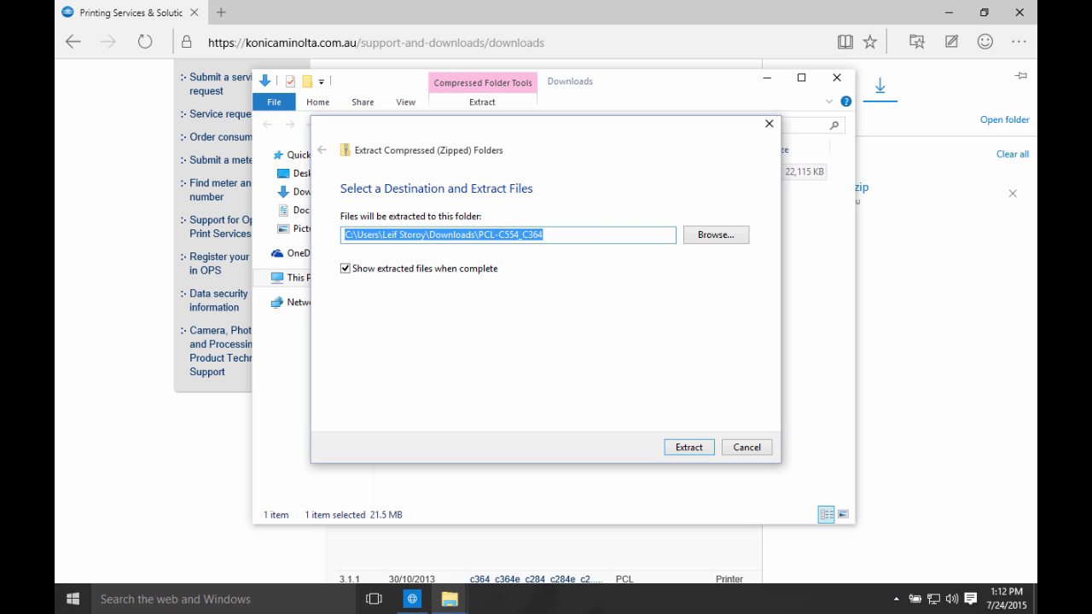
click(684, 449)
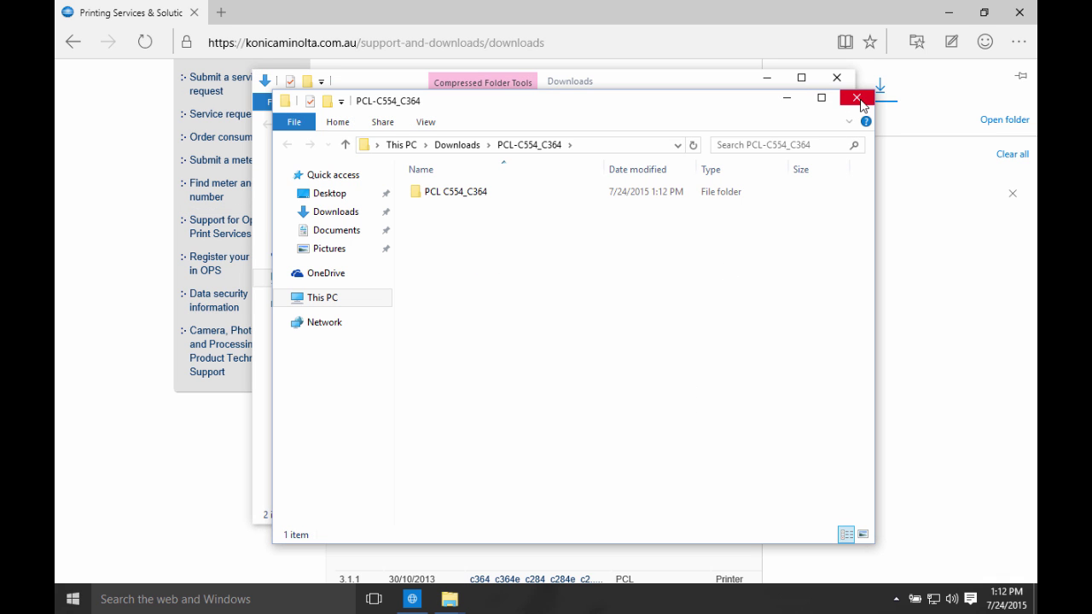
click(859, 99)
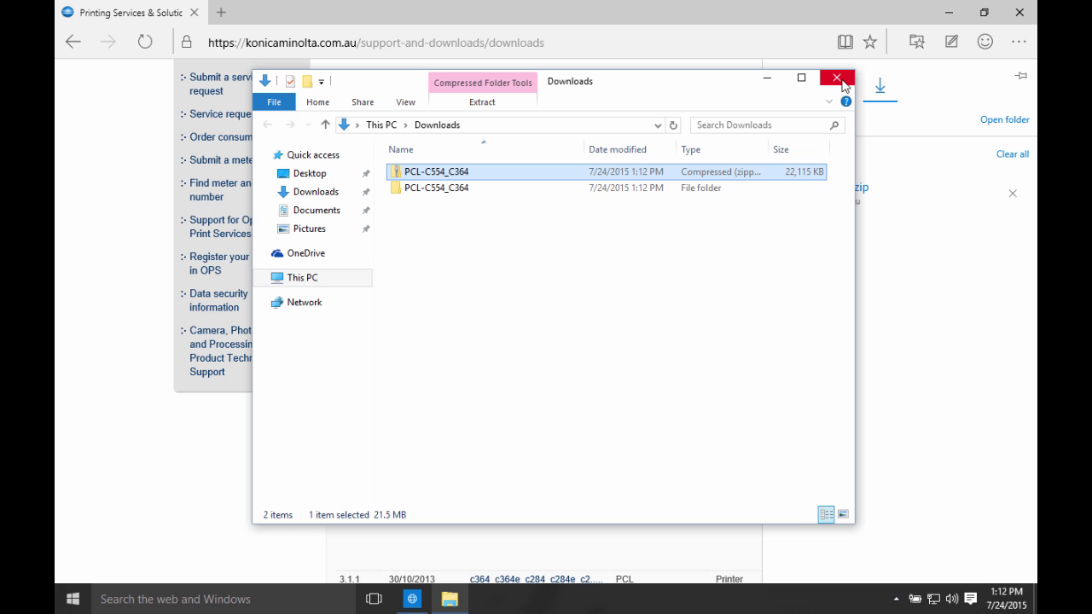
click(839, 80)
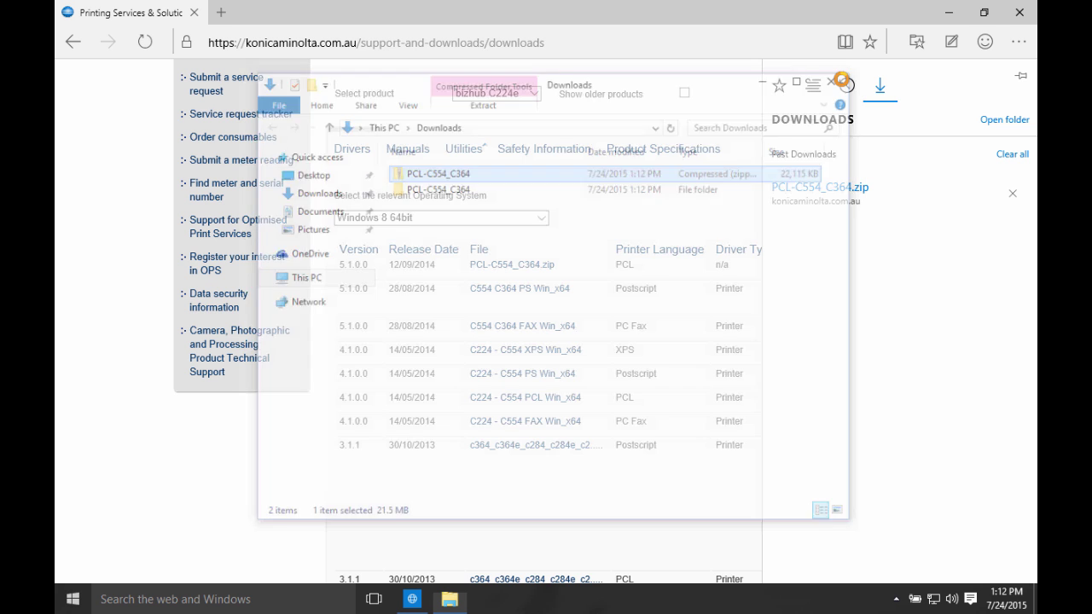
Step: Close Edge and bring up the Start button's quick-link menu
click(1019, 14)
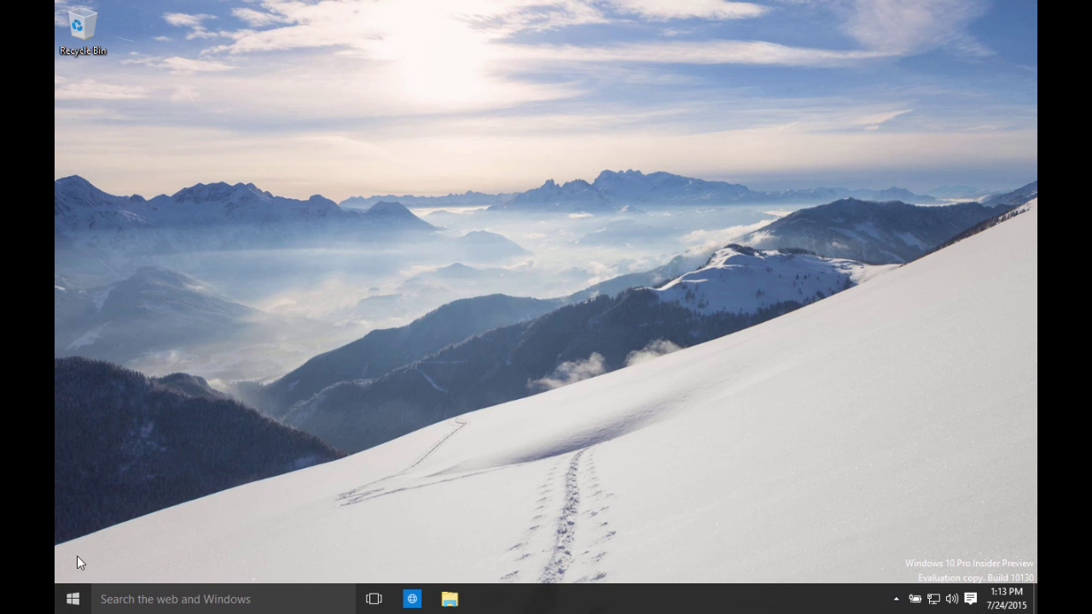
right_click(73, 605)
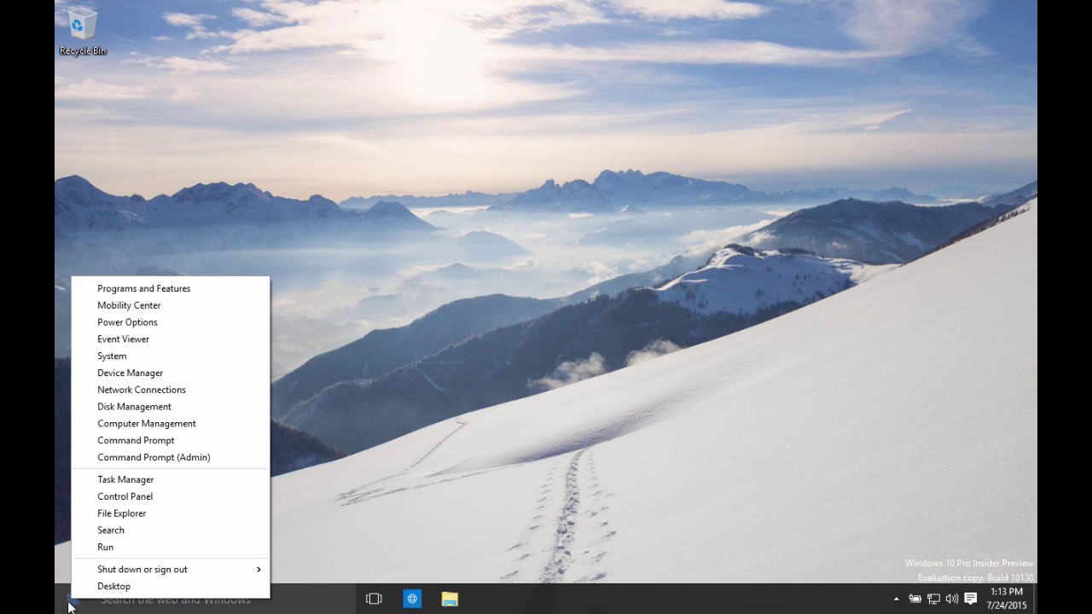
Step: Start the Add a printer wizard from Control Panel's Devices and Printers
click(114, 498)
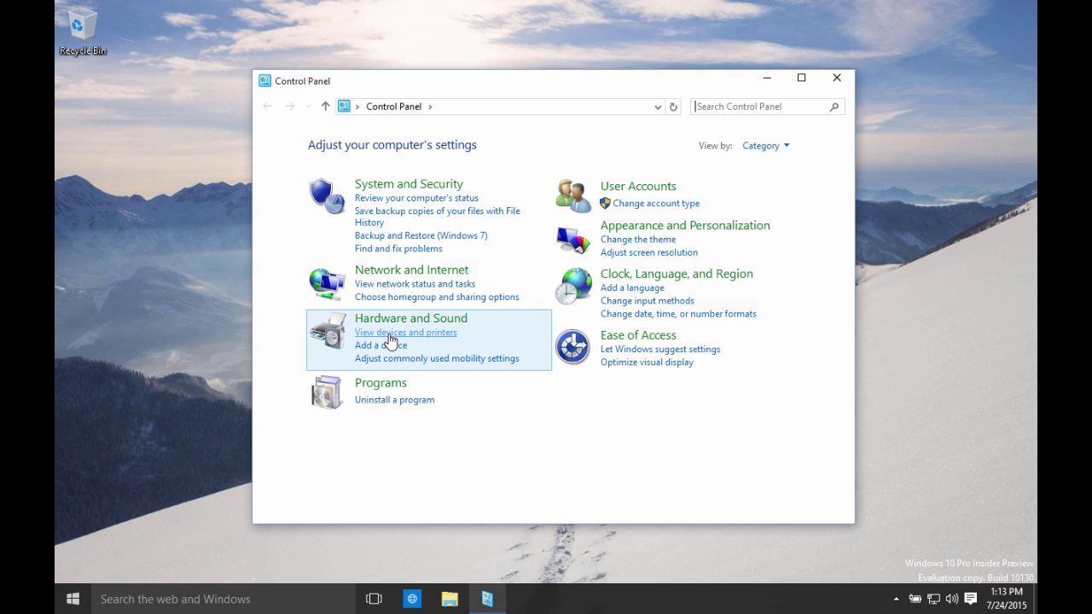
click(389, 334)
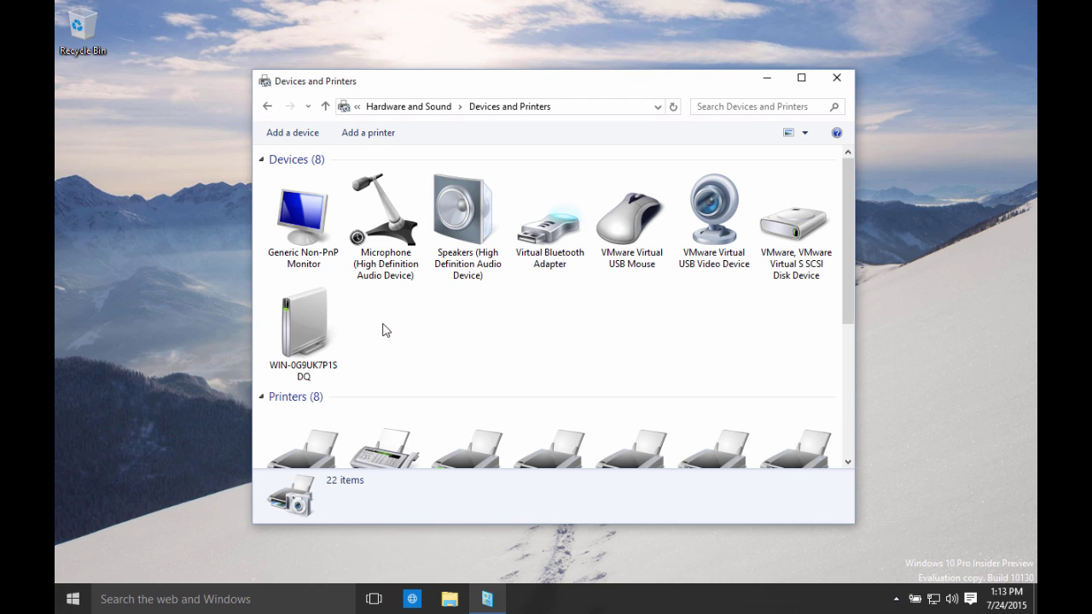
click(365, 135)
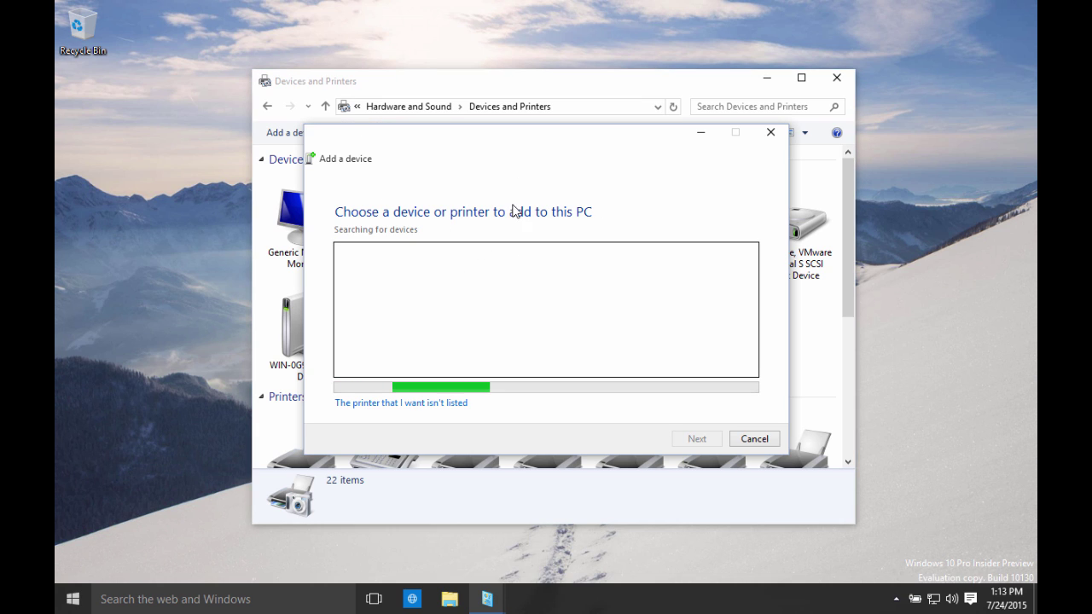
Step: Choose to add the unlisted printer by TCP/IP address
click(371, 410)
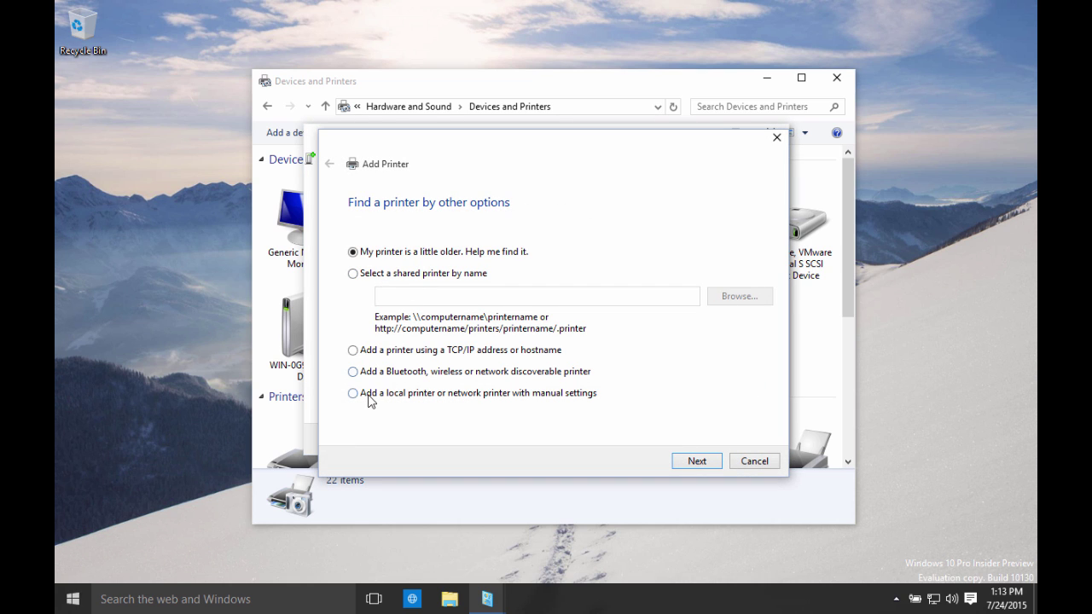
click(374, 351)
click(697, 462)
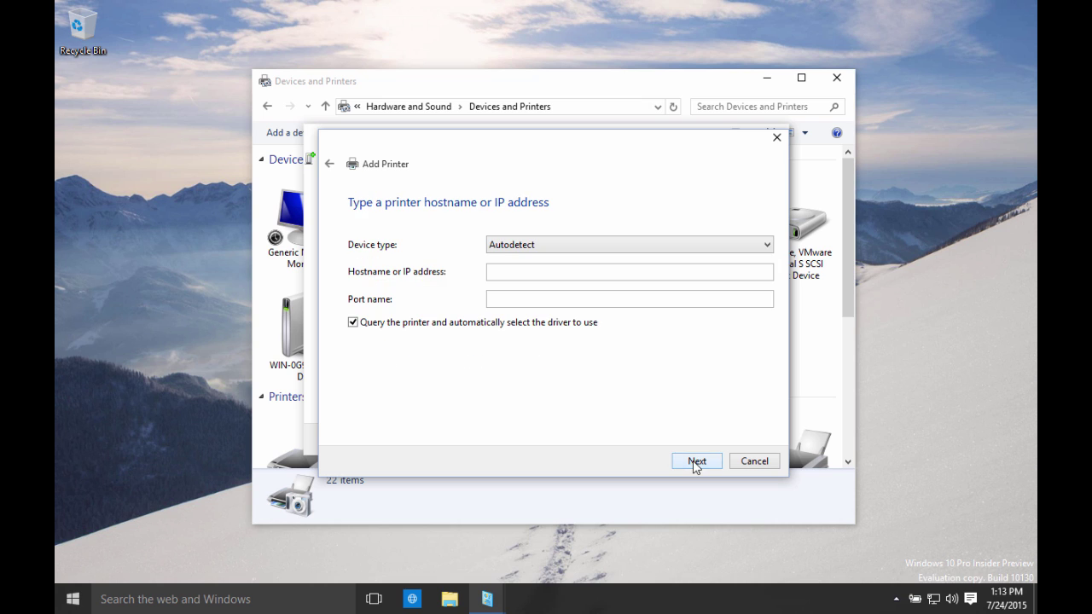
Step: Set device type TCP/IP Device, IP 192.168.2.151, and disable automatic driver querying
click(514, 247)
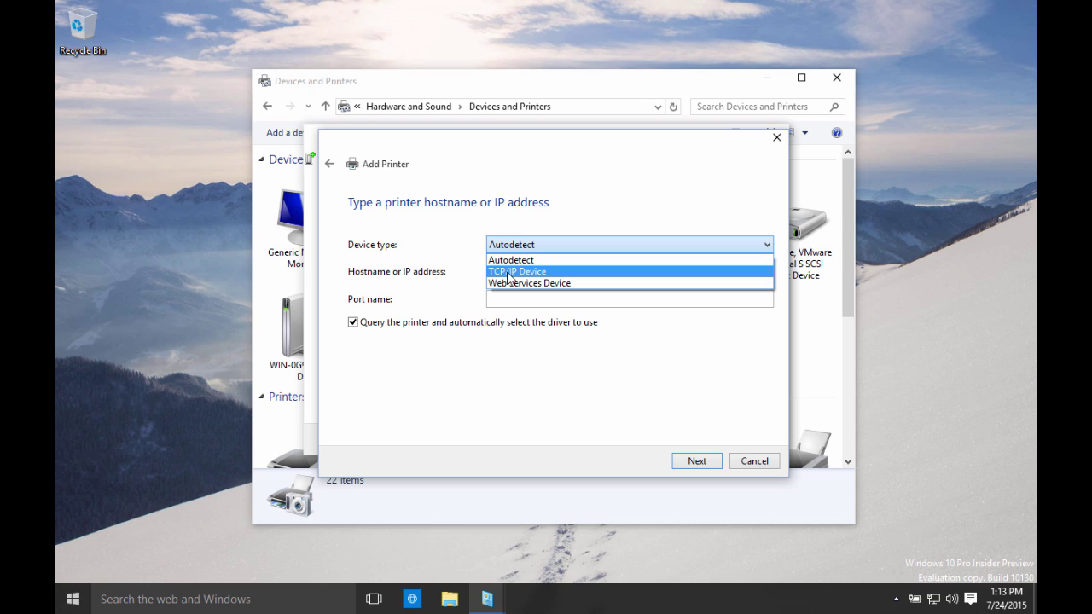
click(509, 272)
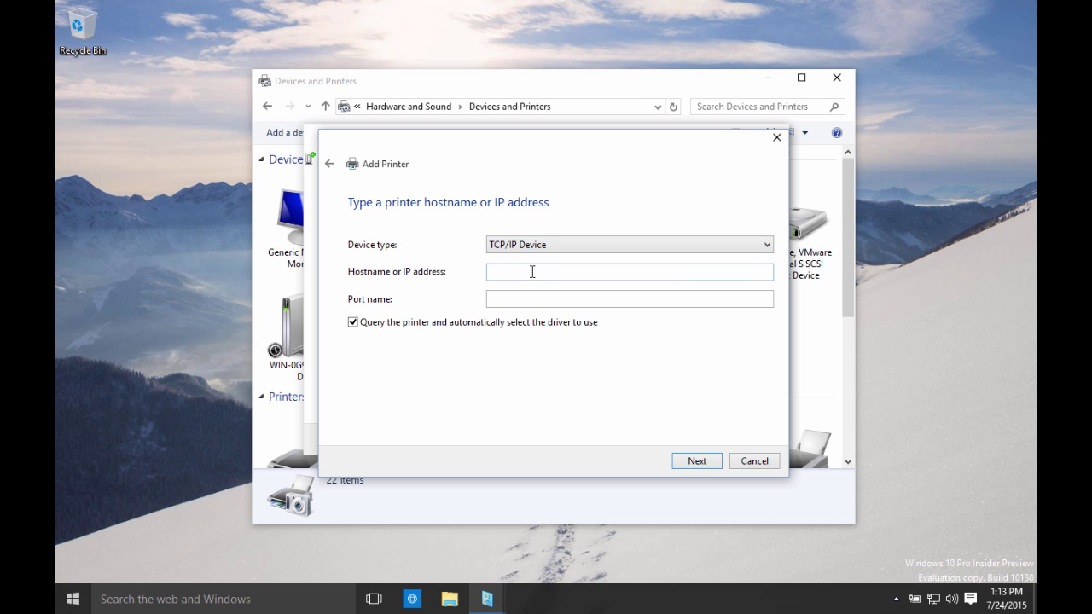
click(532, 271)
text(192.168.2.151)
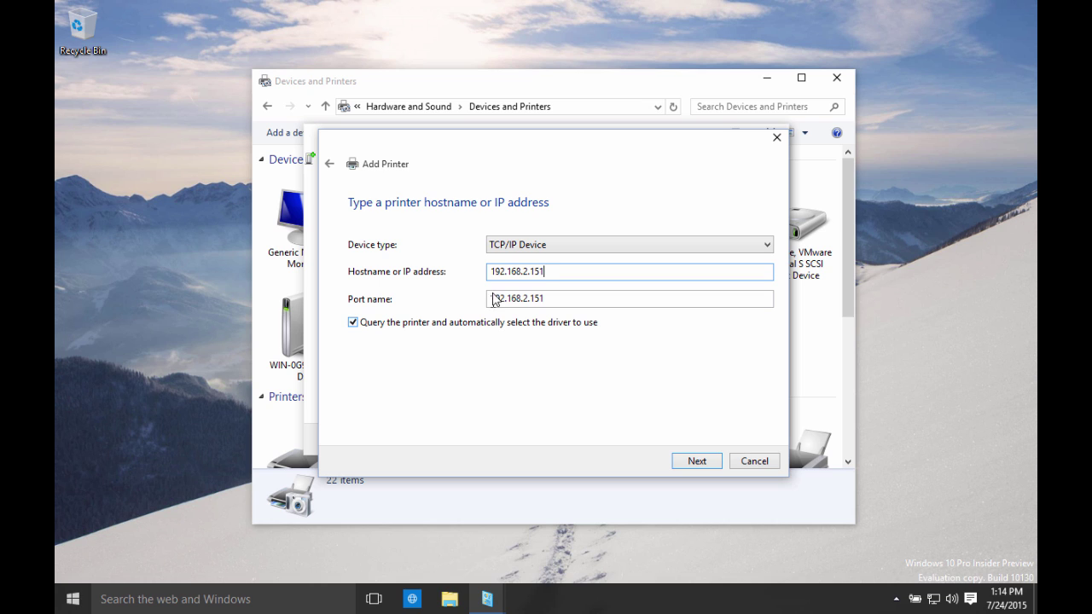
click(353, 323)
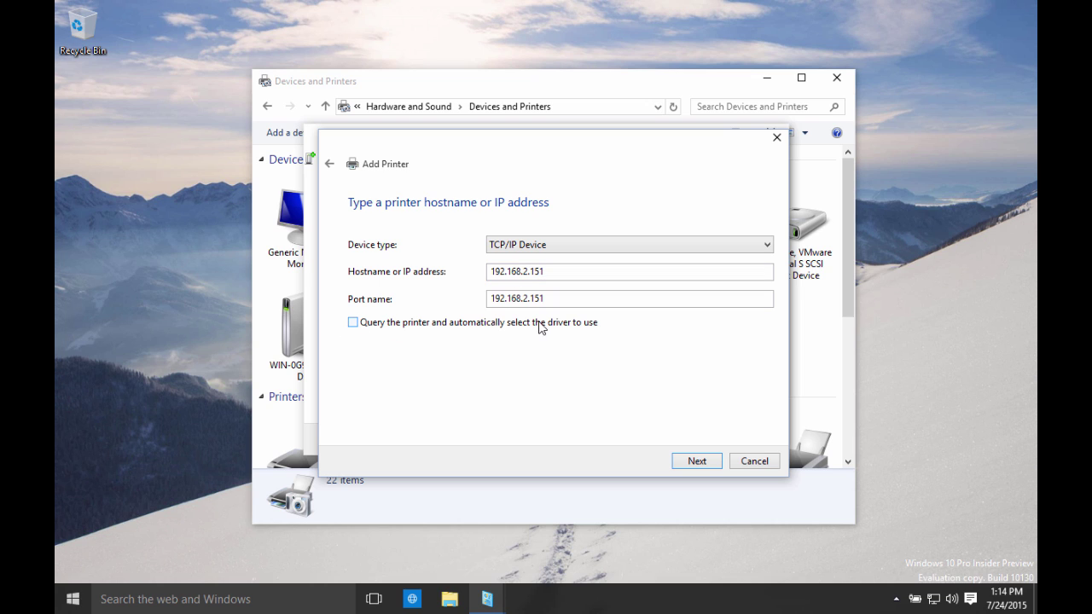
Step: Point Have Disk to the INF file in Downloads\PCL-C554_C364\EN\Win_x64
click(697, 462)
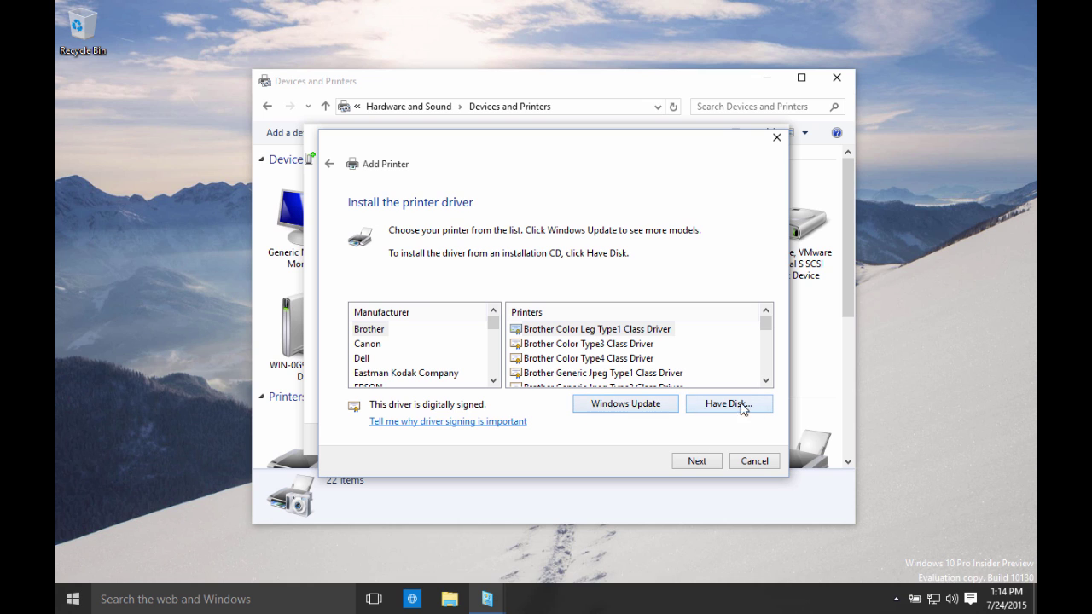
click(718, 413)
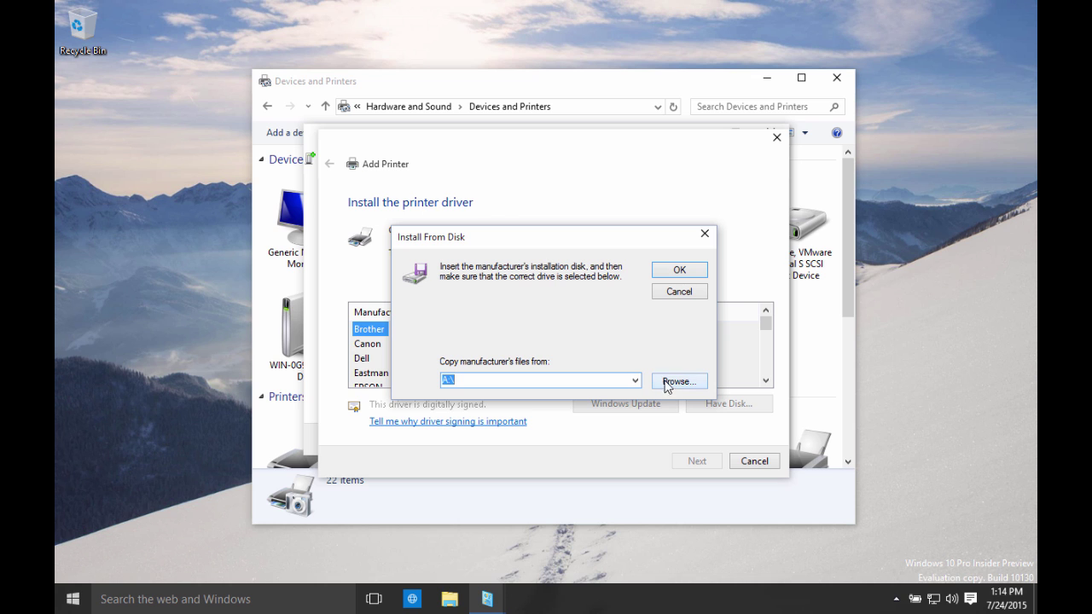
click(674, 384)
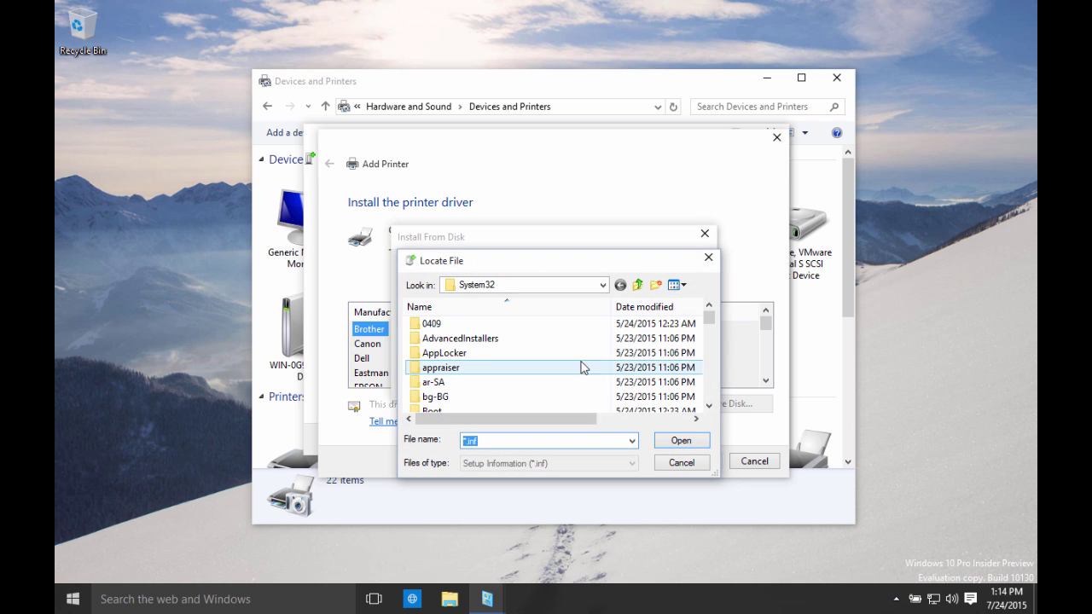
click(561, 284)
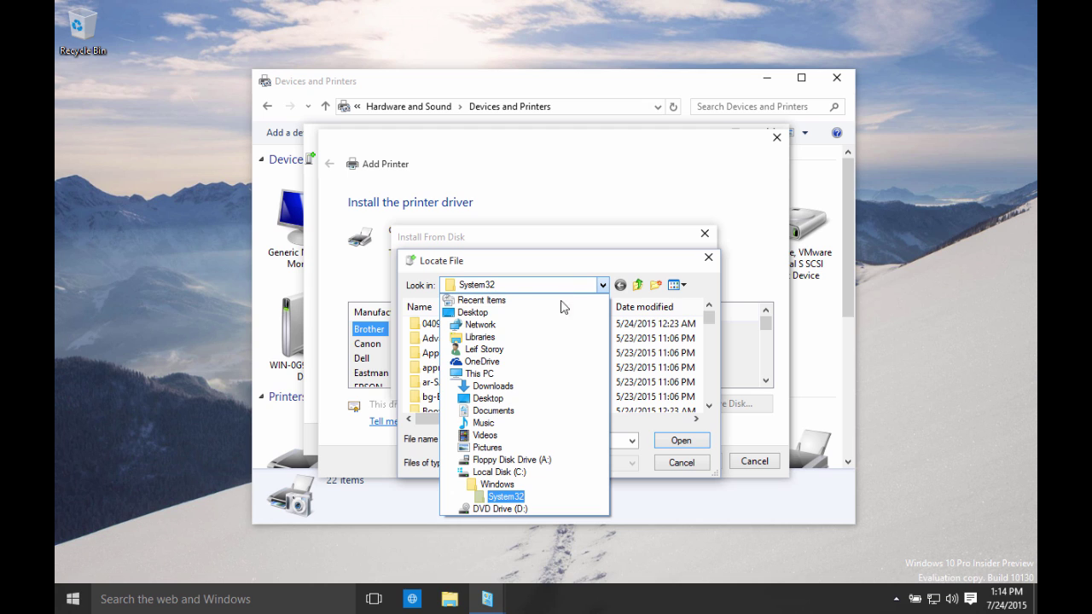
click(509, 391)
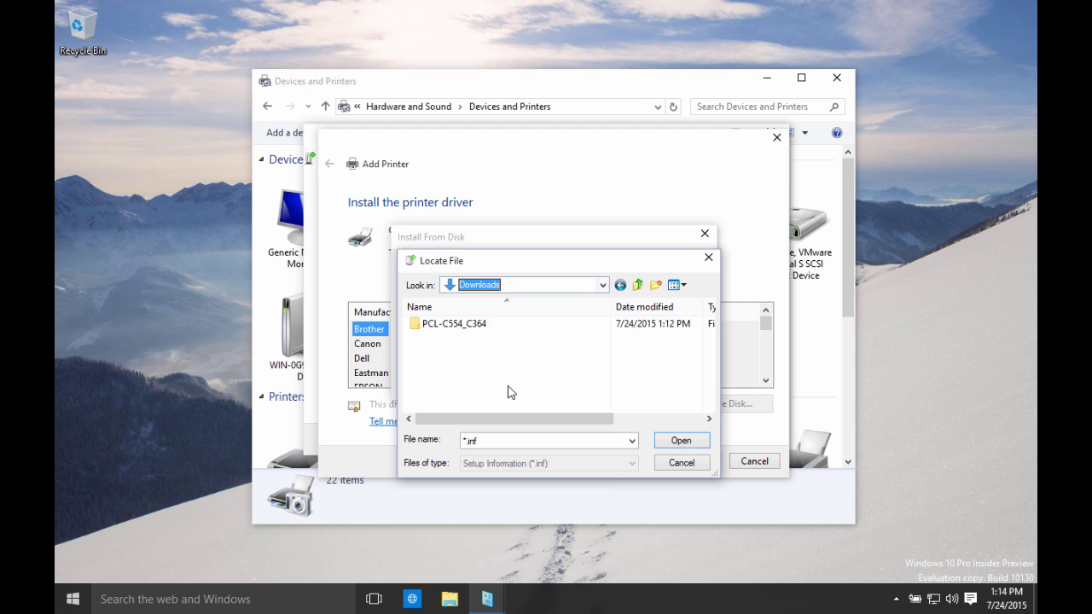
double_click(444, 328)
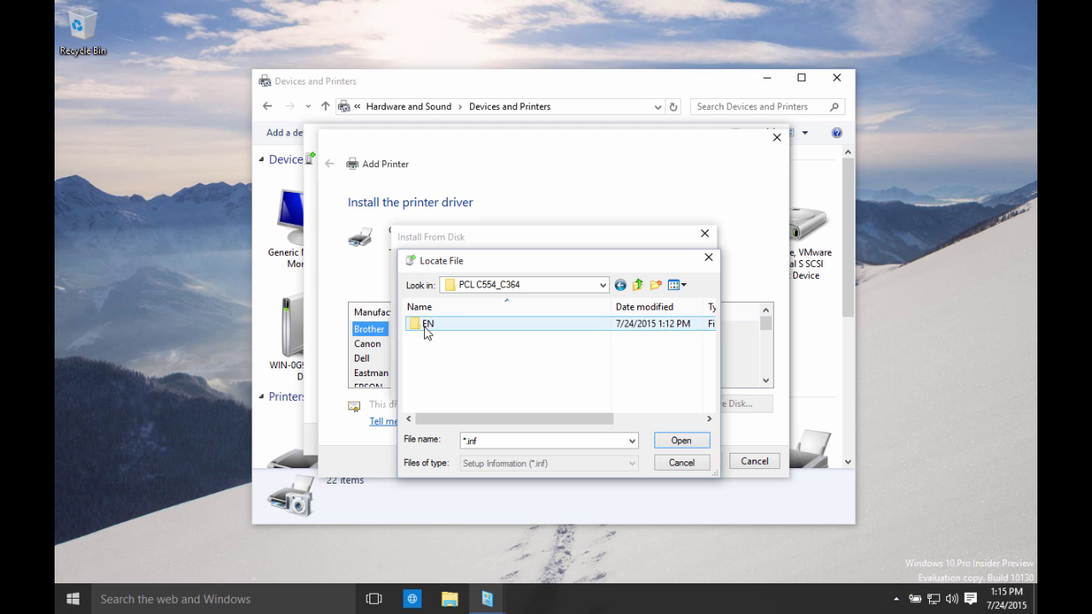
double_click(425, 327)
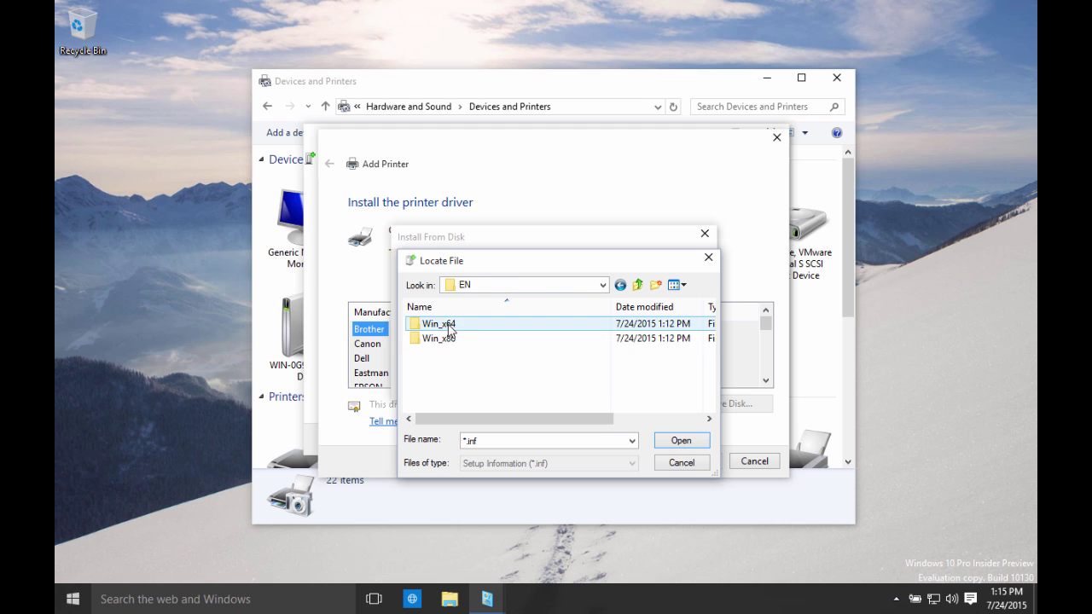
double_click(443, 327)
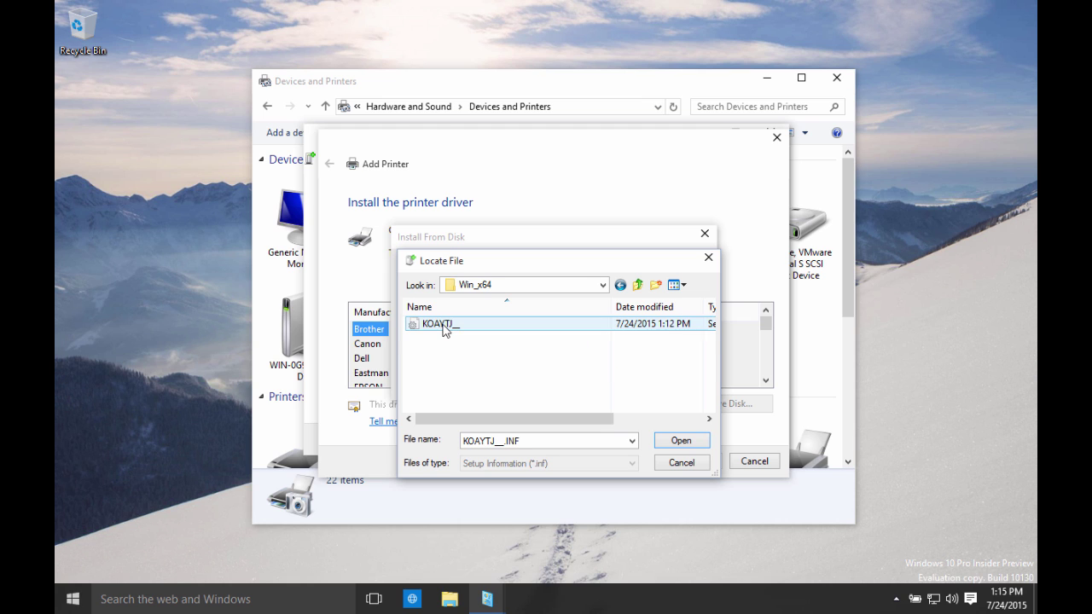
click(680, 441)
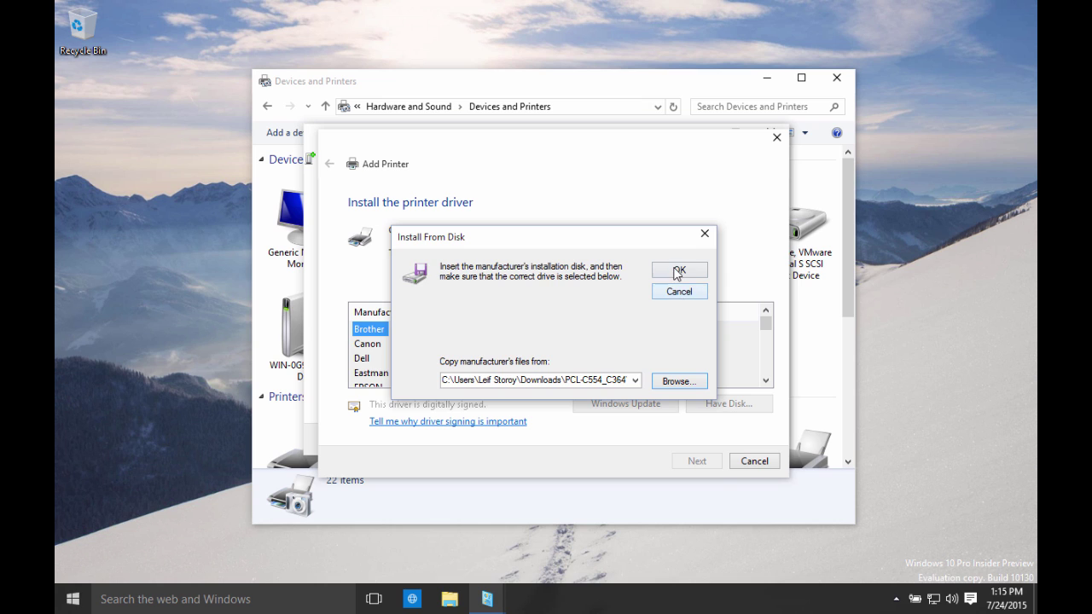
Step: Load the disk drivers and select KONICA MINOLTA C364SeriesPCL
click(678, 270)
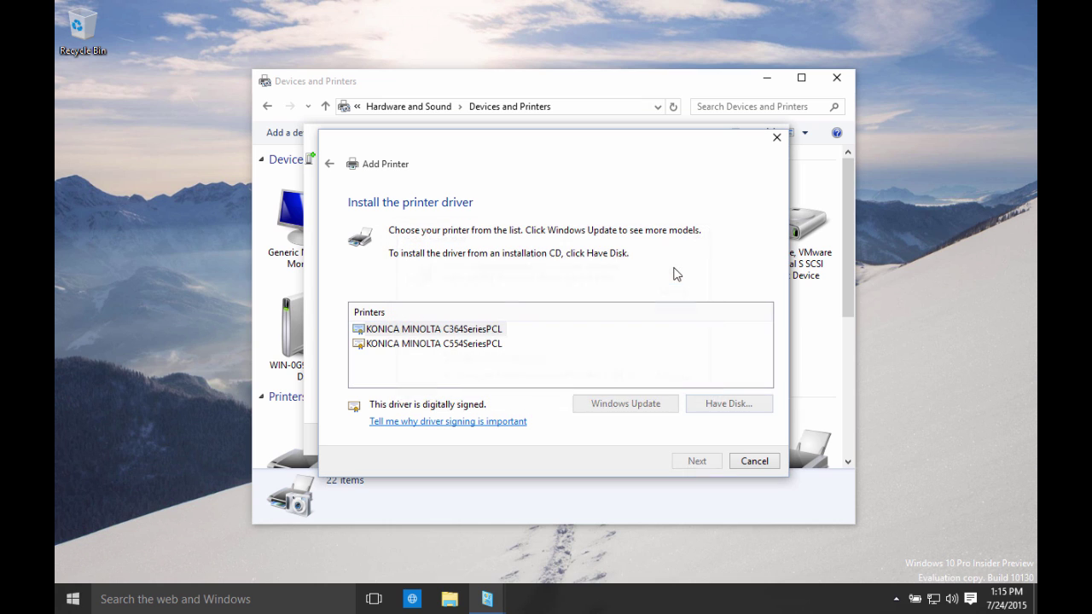
click(418, 331)
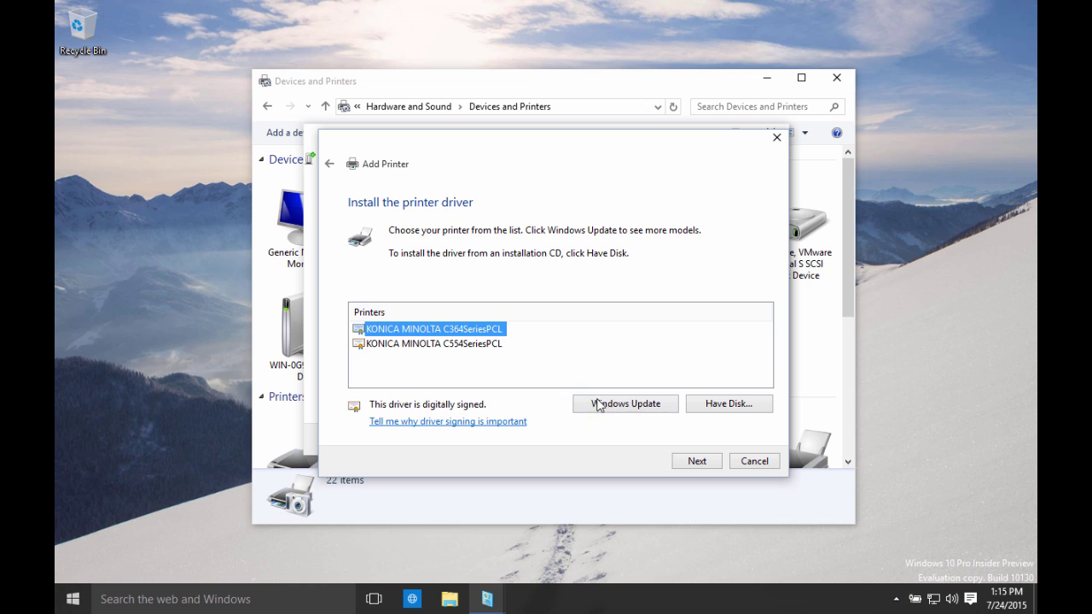
click(693, 462)
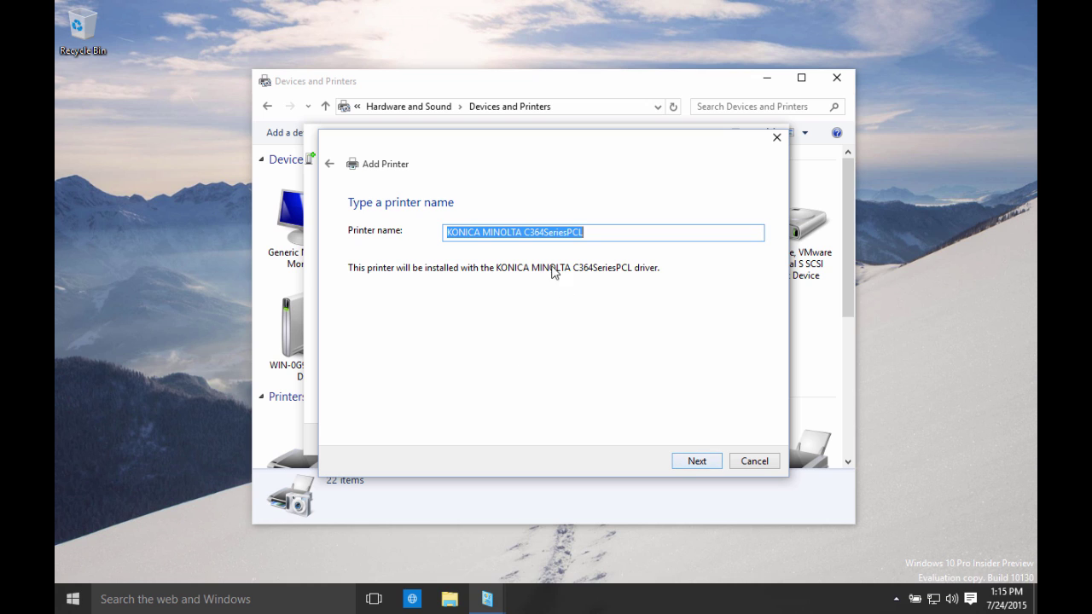
Step: Rename the printer to KONICA MINOLTA C224e PCL
click(568, 232)
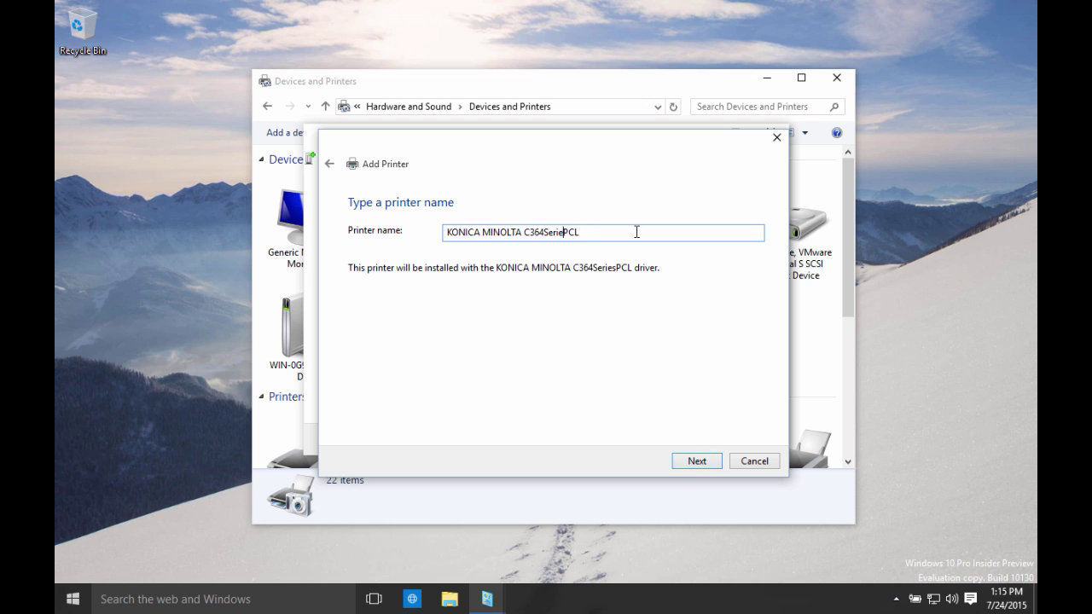
key(BackSpace)
key(BackSpace)
key(BackSpace)
key(BackSpace)
text(2)
Step: Install the KONICA MINOLTA C224e PCL driver with administrator approval, send a test page, and finish the wizard
click(697, 462)
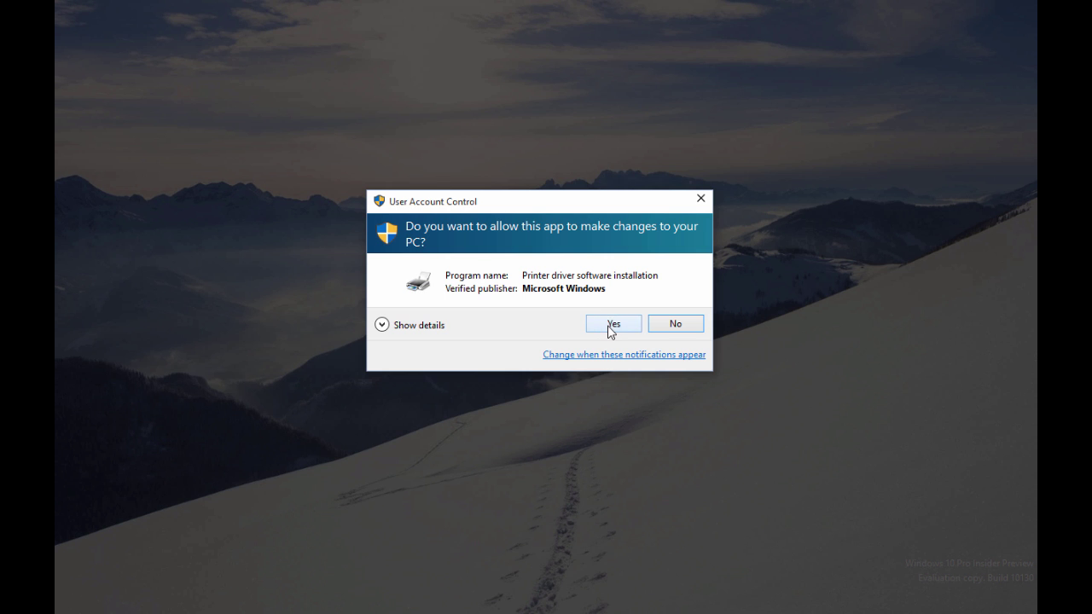
click(611, 331)
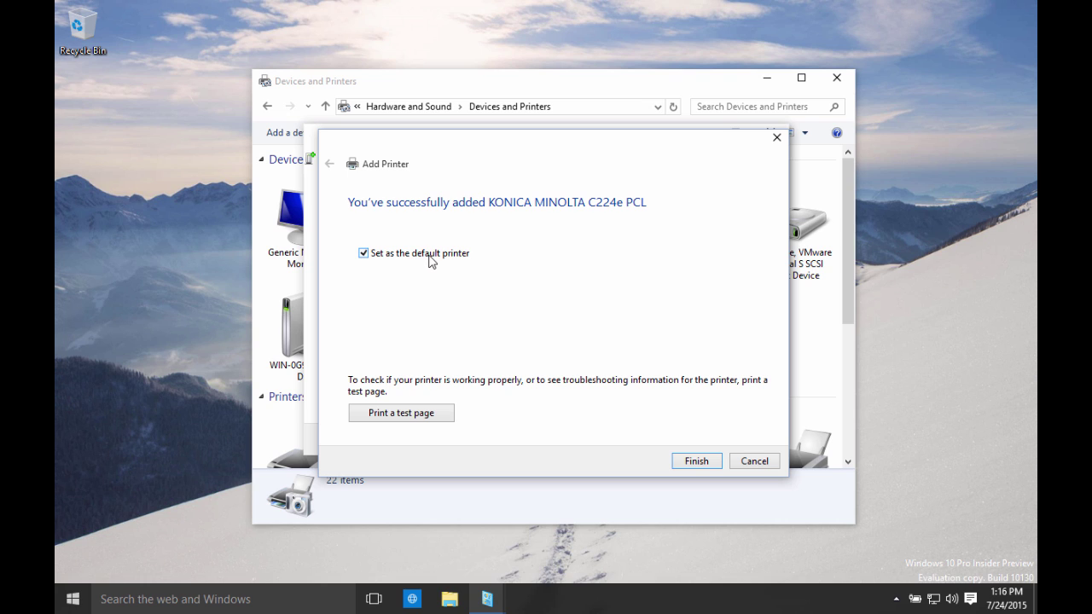
click(408, 421)
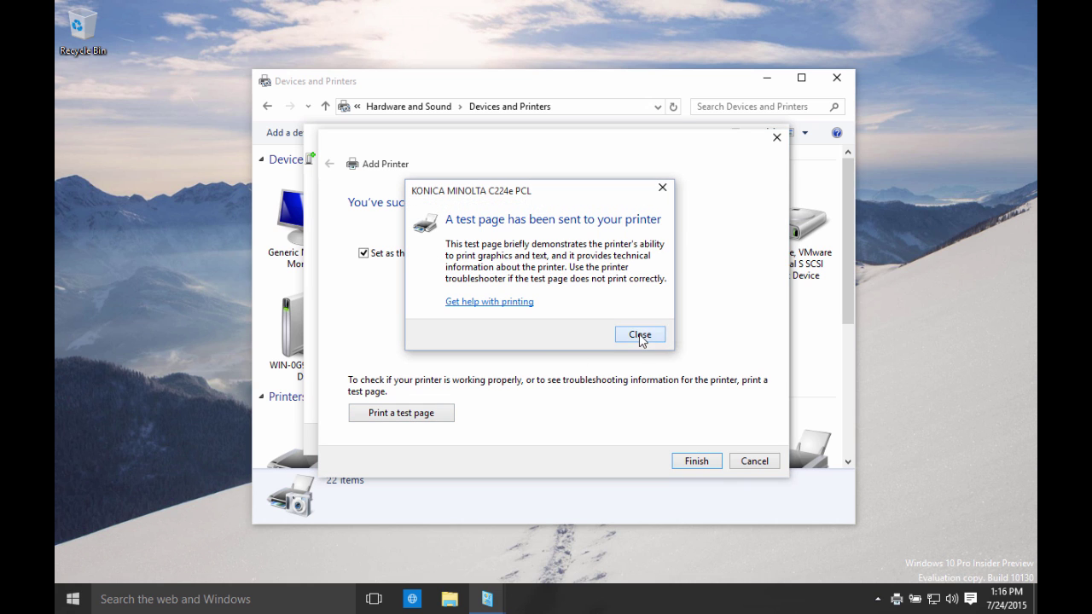
click(640, 336)
click(699, 463)
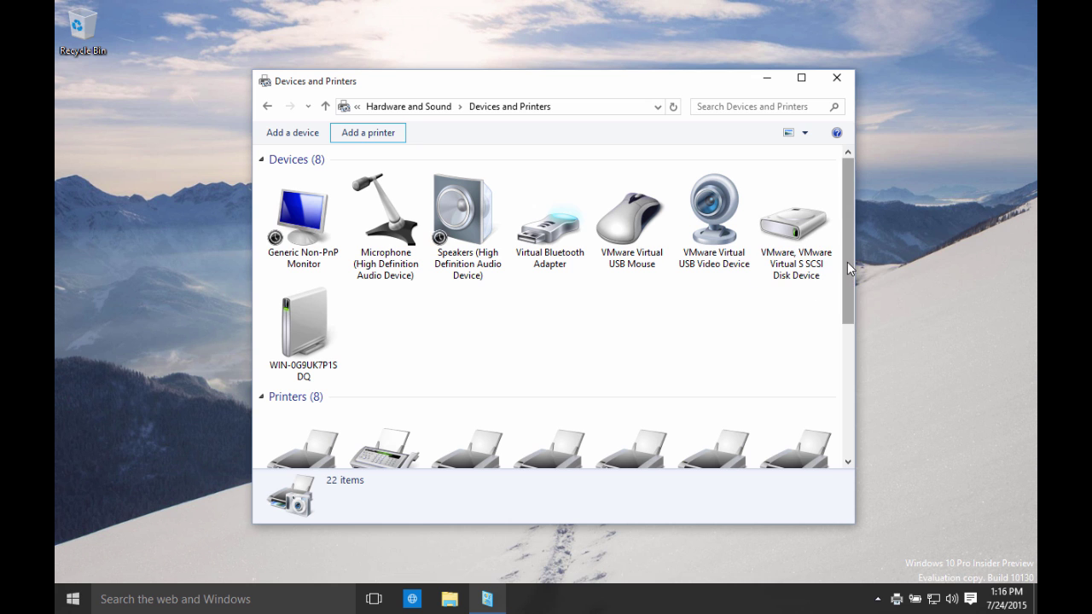
Step: Scroll down Devices and Printers to the new KONICA MINOLTA C224e PCL printer
drag(847, 262, 865, 424)
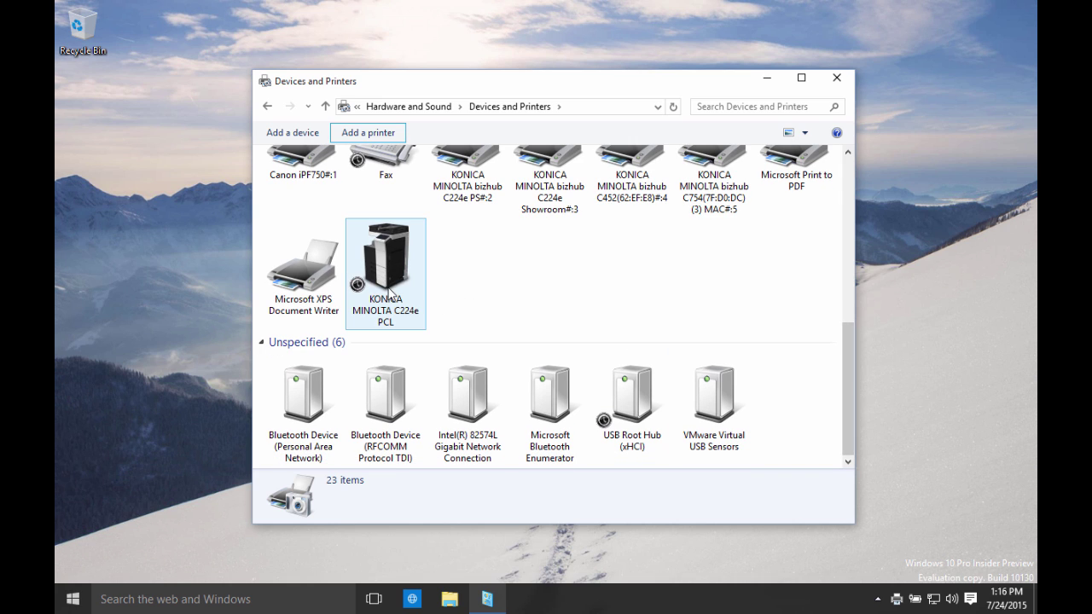